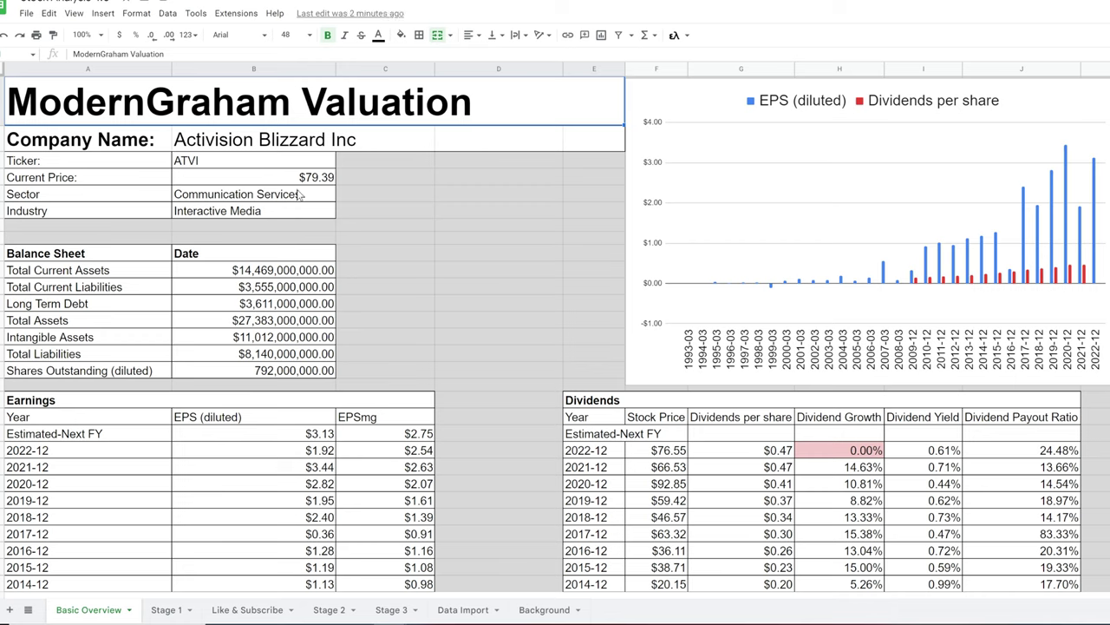
Review Activision Blizzard's sector, industry and balance sheet items from Total Current Assets to Shares Outstanding on the Basic Overview sheet
{"action": "left_click", "coordinate": [325, 201]}
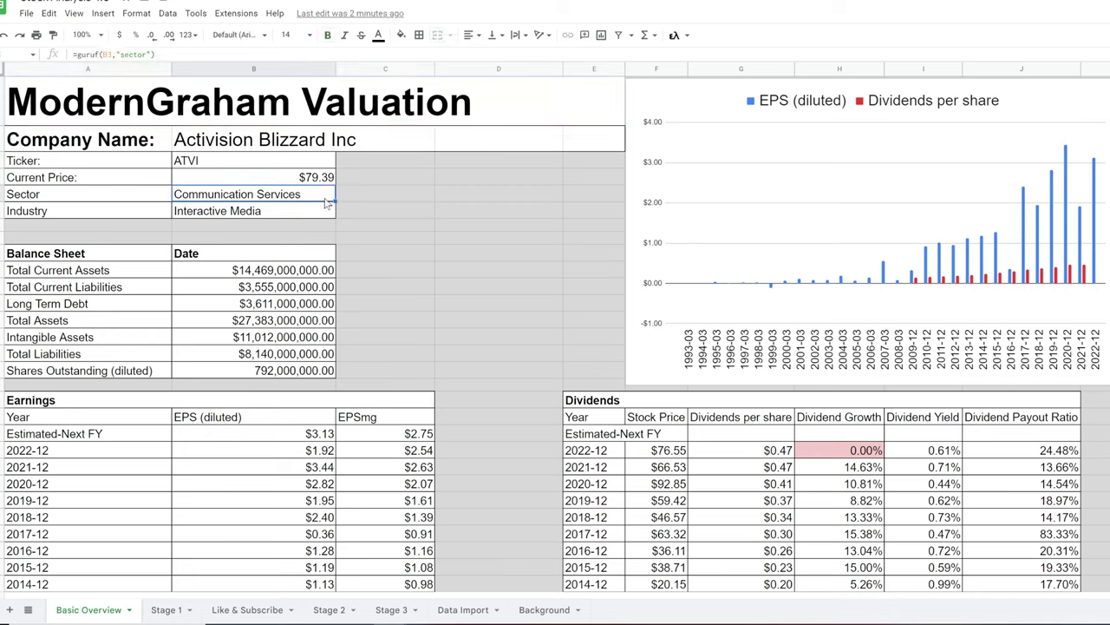
{"action": "left_click", "coordinate": [320, 214]}
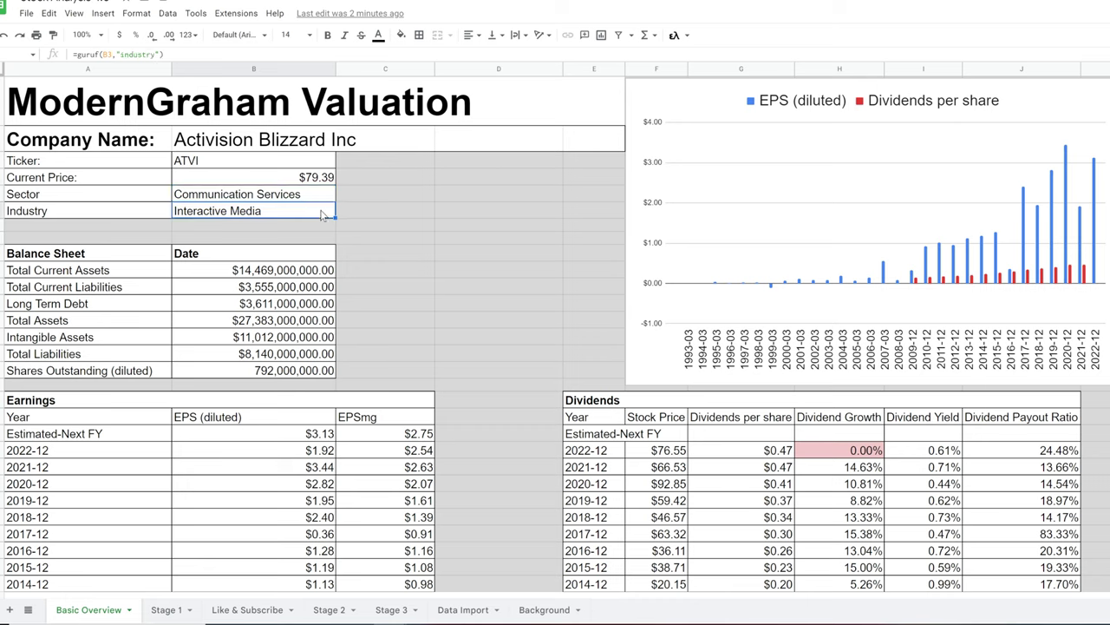
{"action": "left_click", "coordinate": [127, 272]}
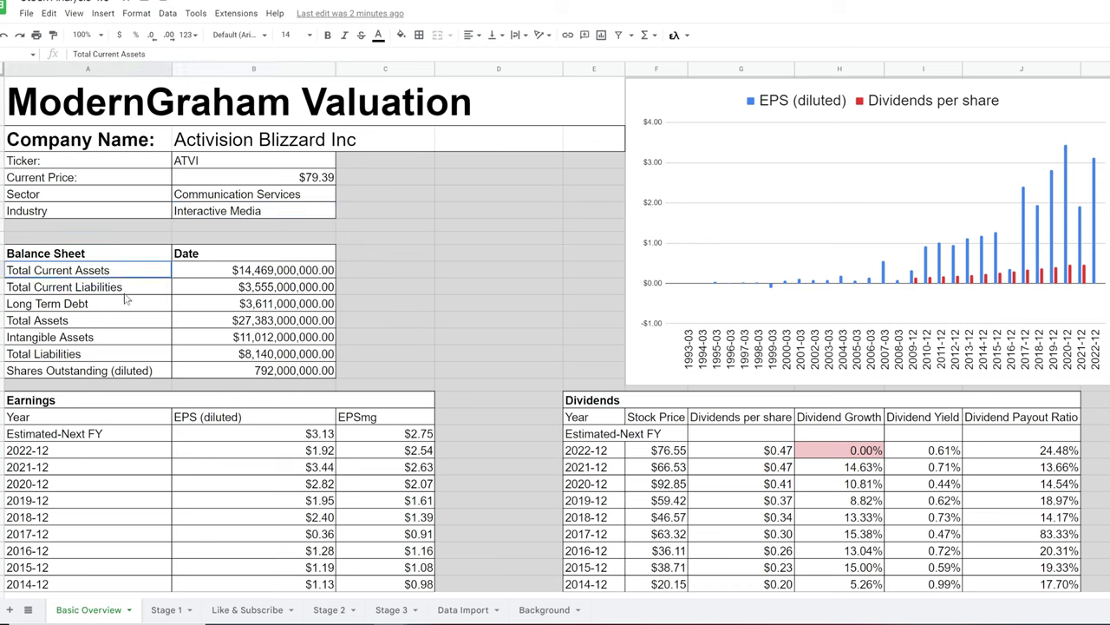
{"action": "left_click_drag", "start_coordinate": [126, 298], "coordinate": [140, 373]}
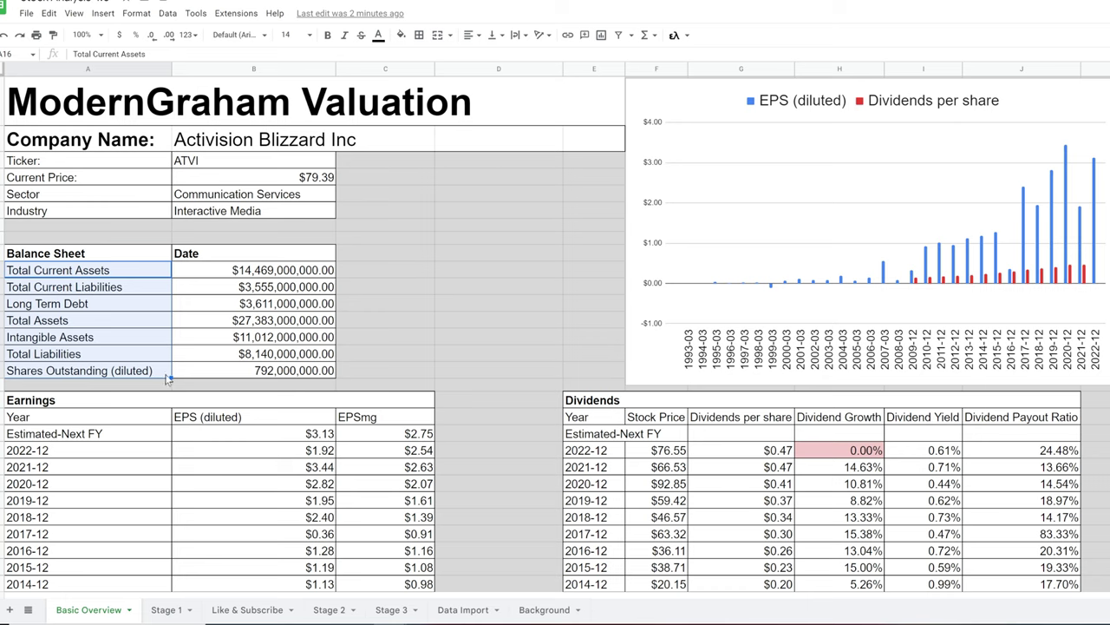
{"action": "left_click_drag", "start_coordinate": [211, 369], "coordinate": [221, 274]}
{"action": "left_click", "coordinate": [221, 277]}
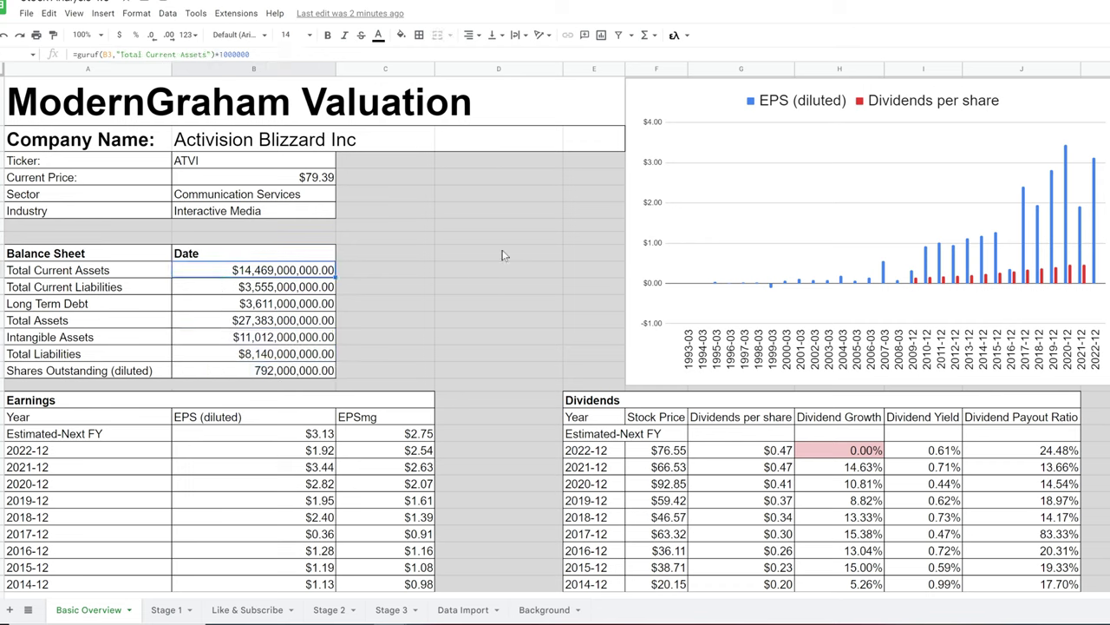
Examine the EPS and dividends chart, the diluted EPS history and the EPSmg formulas in the Earnings table
{"action": "left_click", "coordinate": [634, 349]}
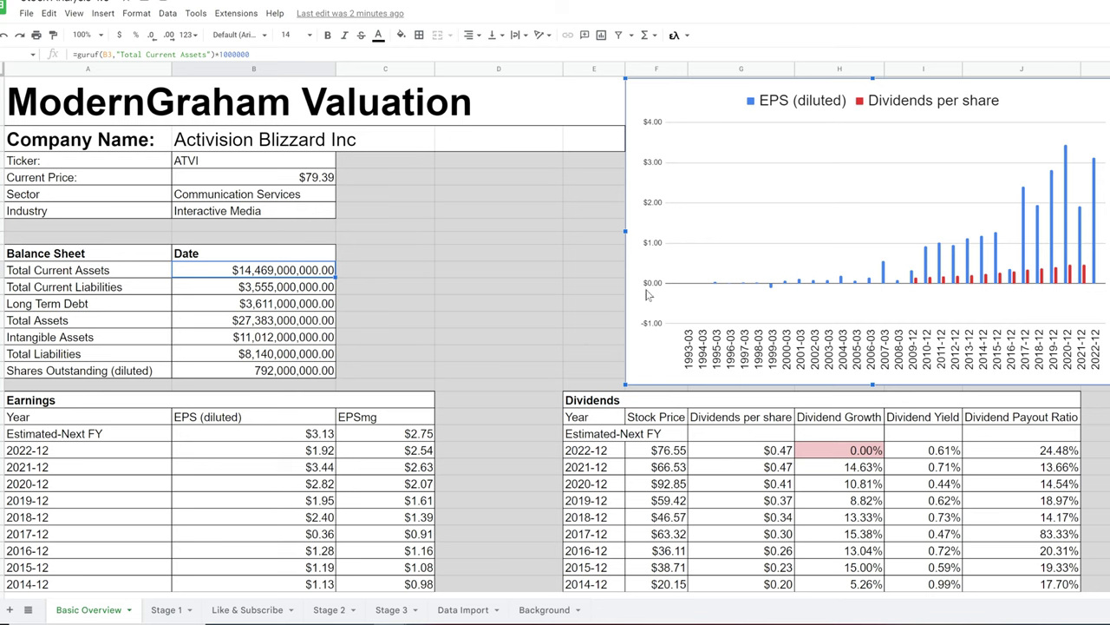
{"action": "scroll", "coordinate": [478, 303], "scroll_direction": "down", "scroll_amount": 5}
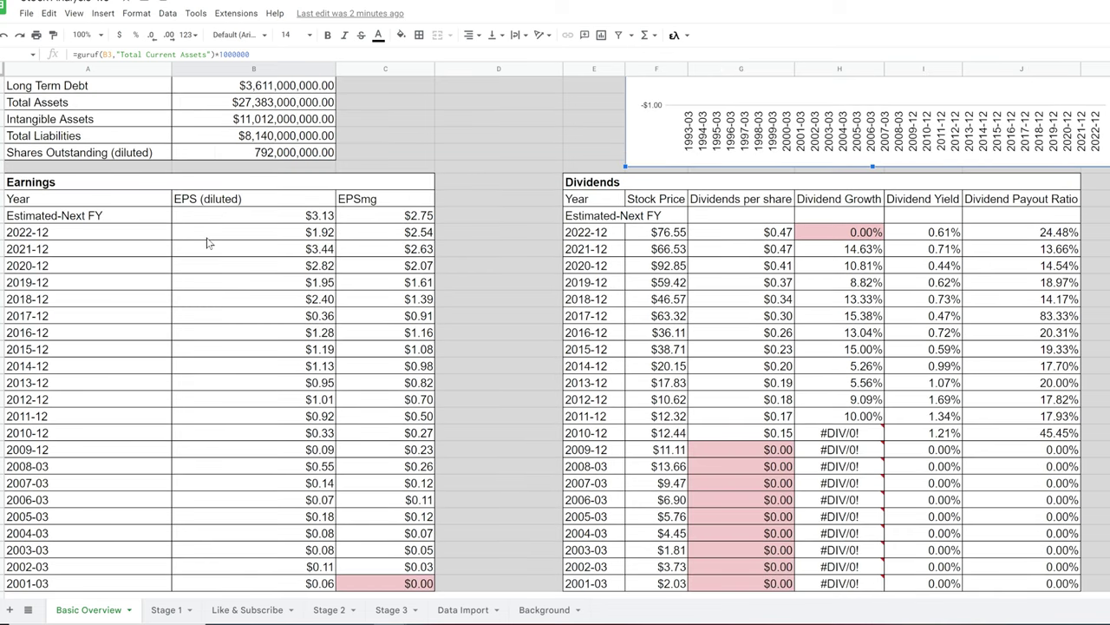
{"action": "scroll", "coordinate": [243, 334], "scroll_direction": "down", "scroll_amount": 2}
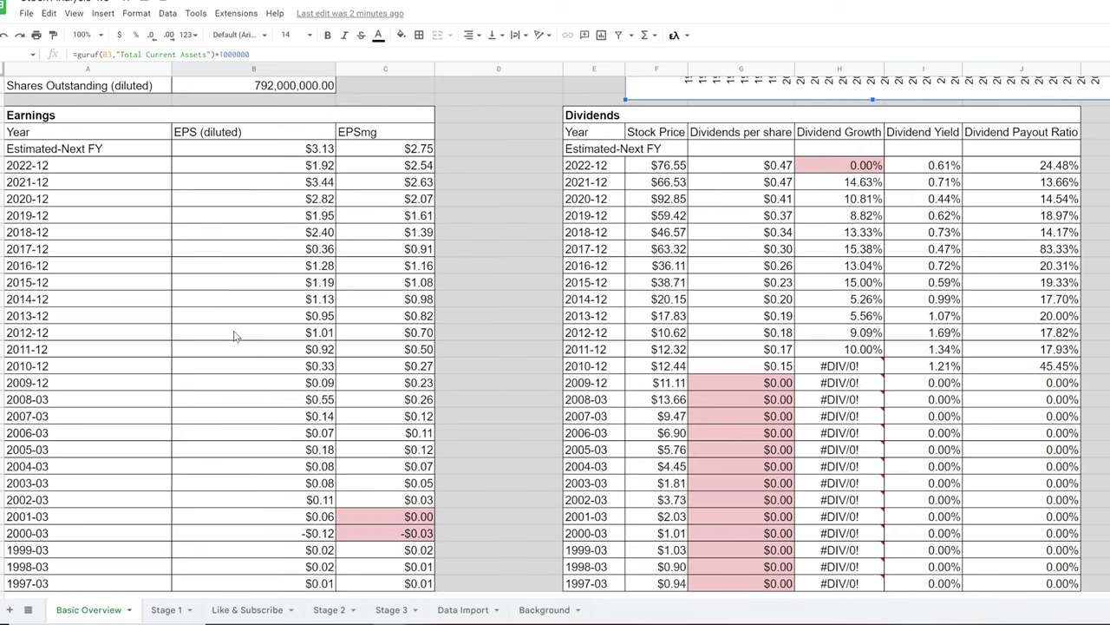
{"action": "left_click_drag", "start_coordinate": [238, 149], "coordinate": [240, 568]}
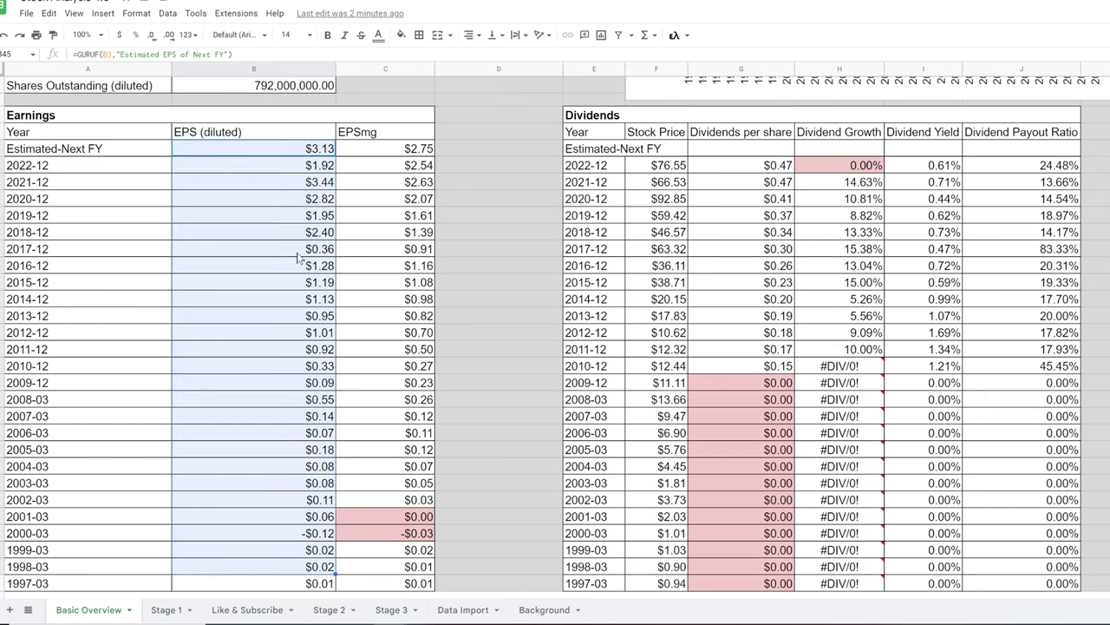
{"action": "left_click", "coordinate": [390, 137]}
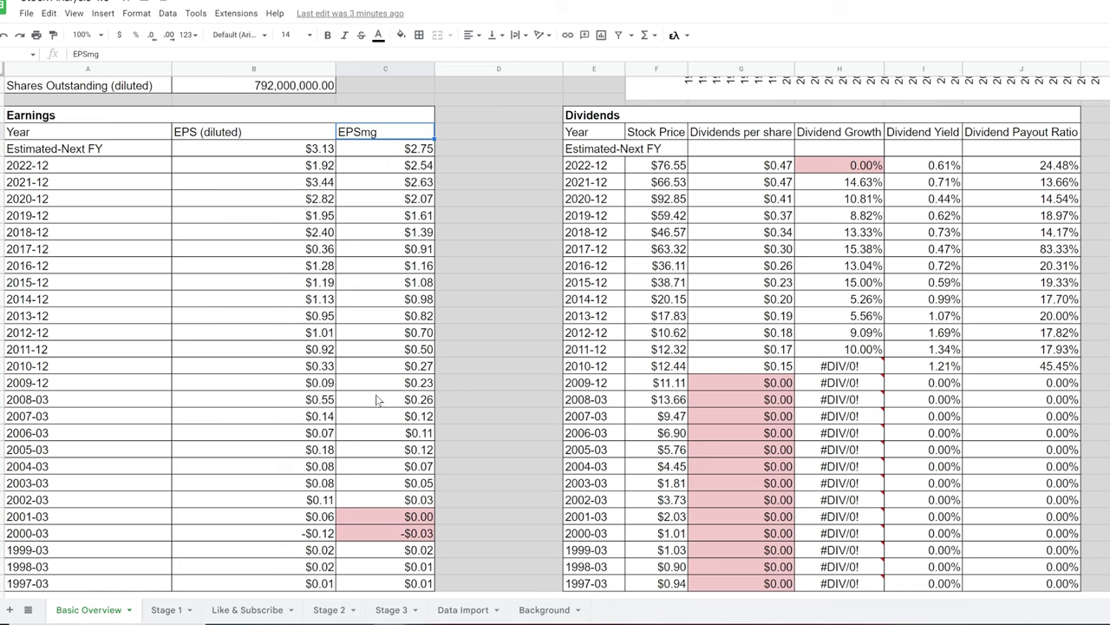
{"action": "left_click", "coordinate": [390, 253]}
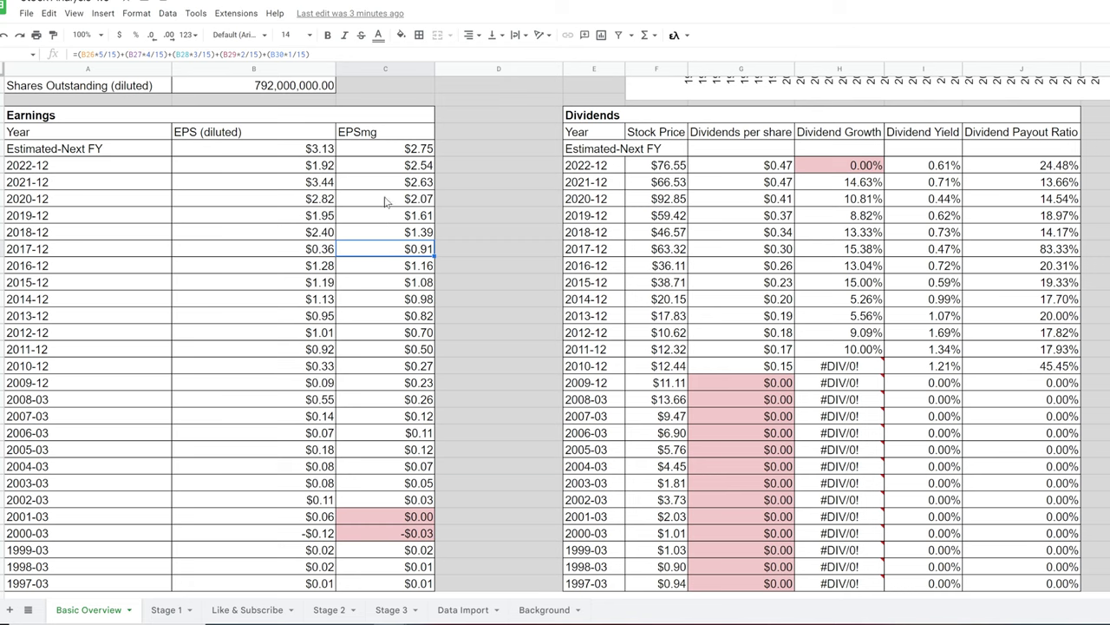
{"action": "left_click", "coordinate": [388, 170]}
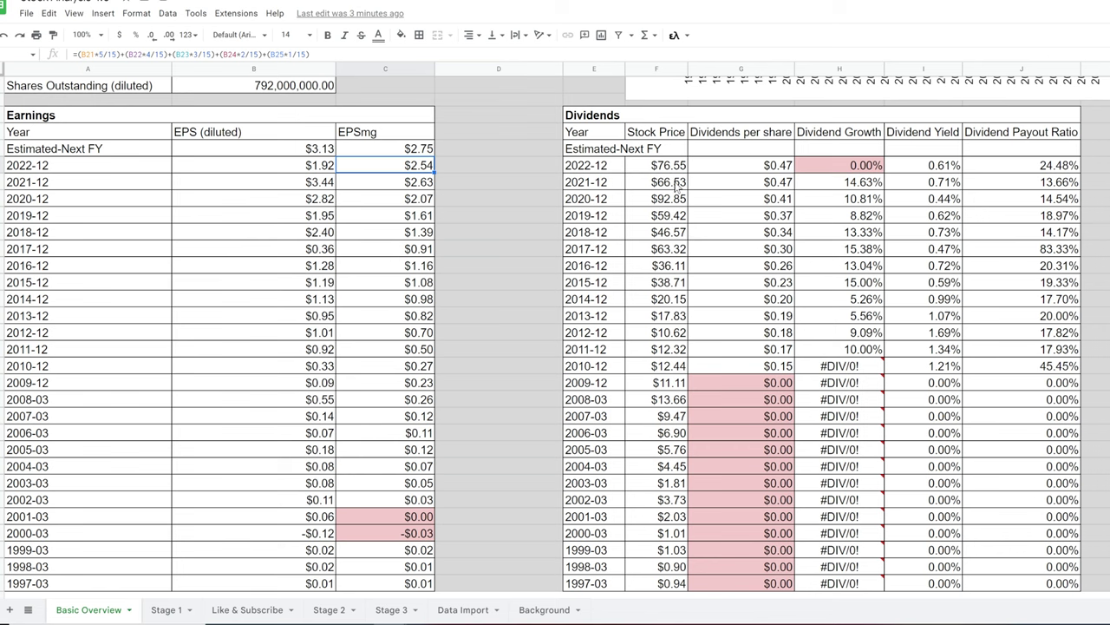
Examine the Dividends table's per-share payments back to 1993-03, the 2022-12 dividend growth formula and the stock price formula
{"action": "left_click", "coordinate": [724, 168]}
{"action": "left_click_drag", "start_coordinate": [722, 218], "coordinate": [716, 371]}
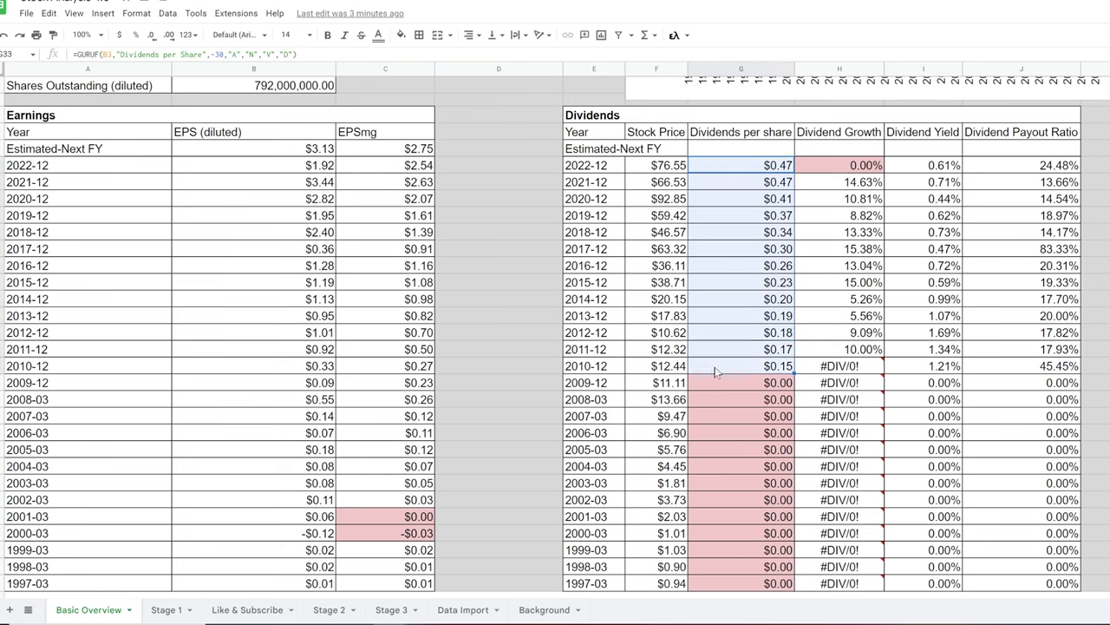
{"action": "scroll", "coordinate": [718, 360], "scroll_direction": "down", "scroll_amount": 3}
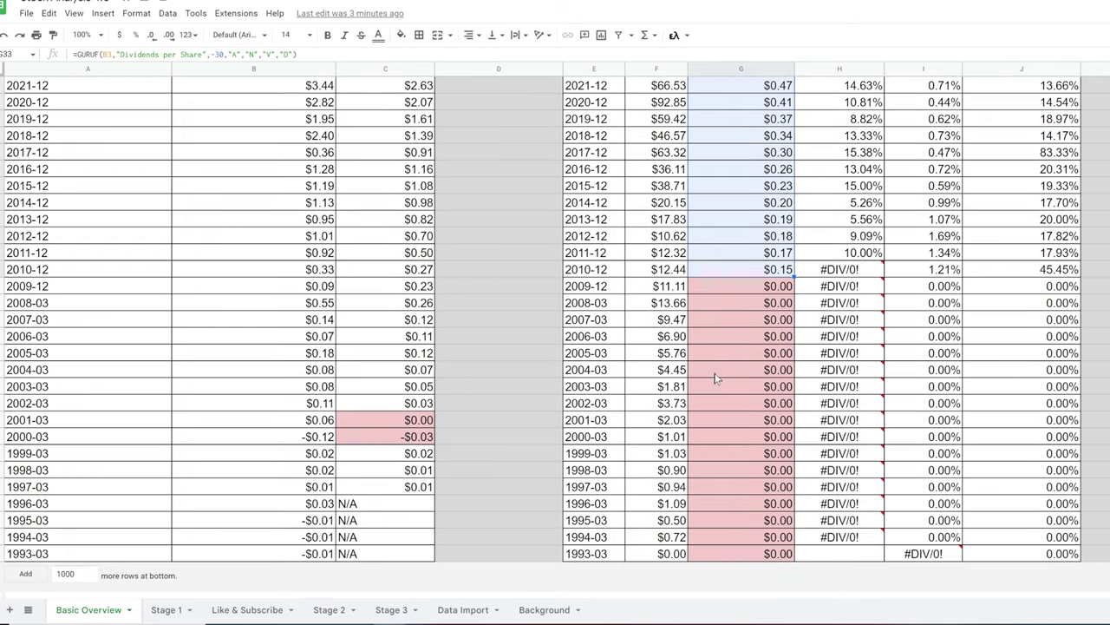
{"action": "scroll", "coordinate": [720, 347], "scroll_direction": "up", "scroll_amount": 5}
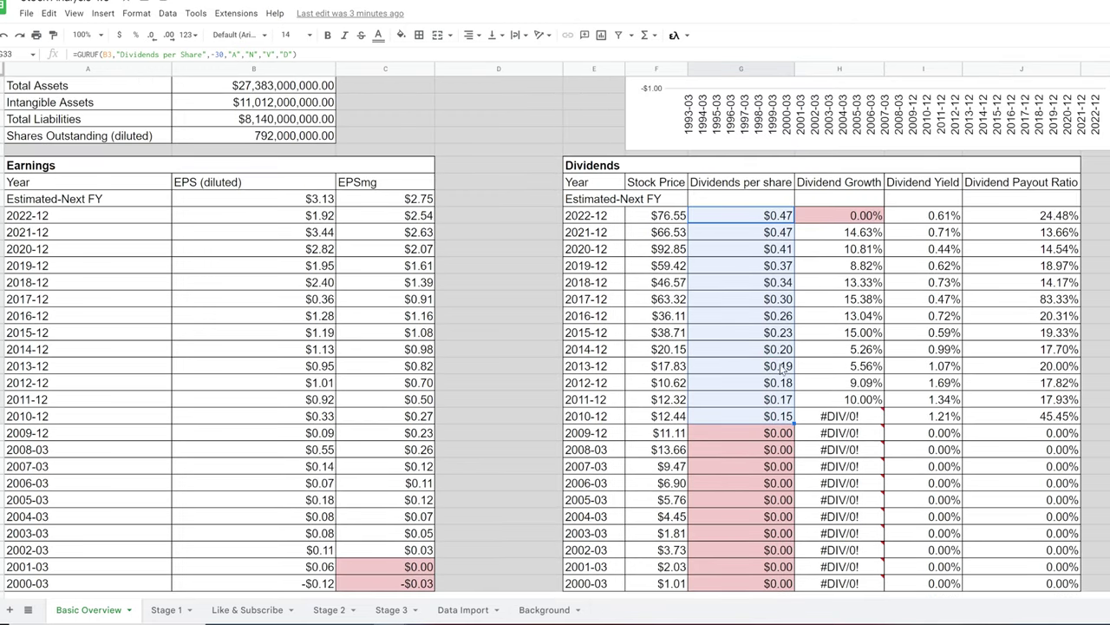
{"action": "left_click", "coordinate": [827, 219]}
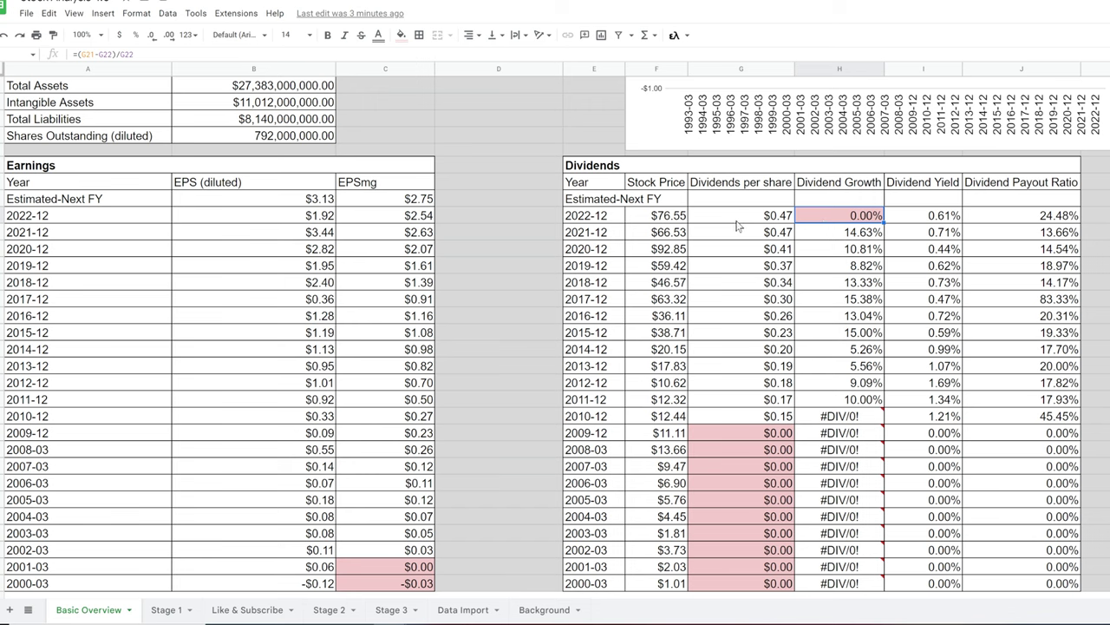
{"action": "left_click", "coordinate": [619, 218]}
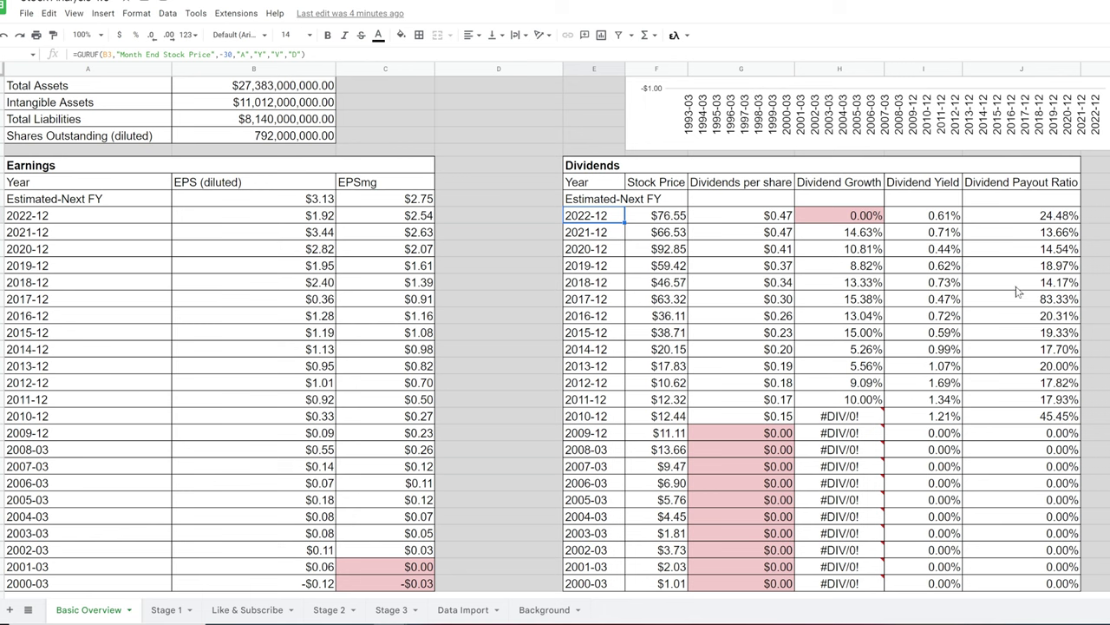
On the Stage 1 sheet, check the Defensive Investor tests for enterprise size, current ratio and 10-year earnings stability
{"action": "left_click", "coordinate": [177, 613]}
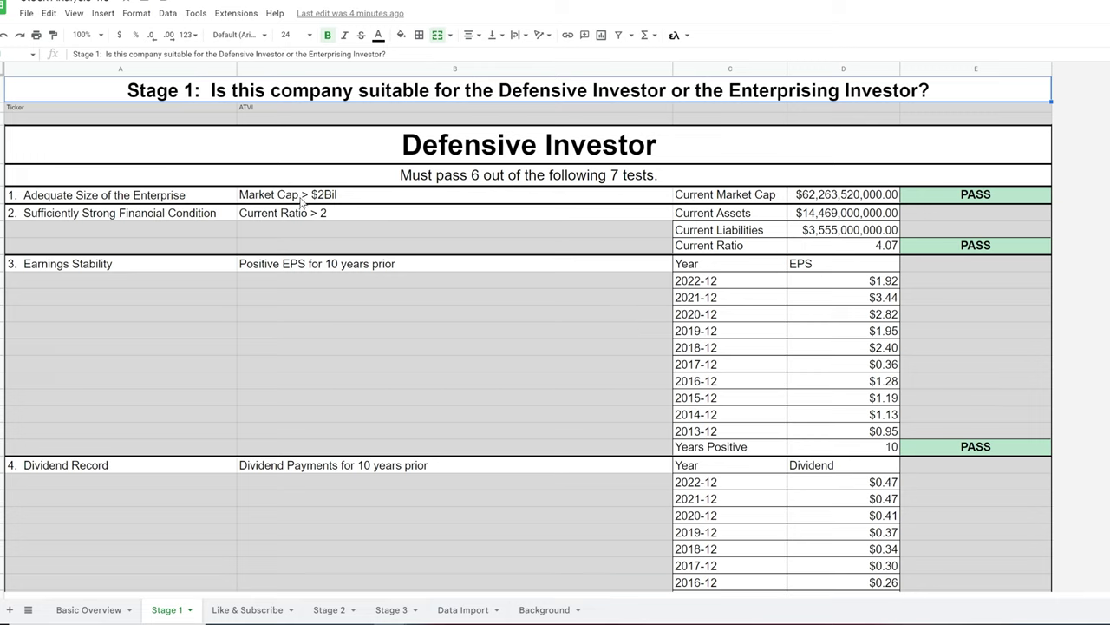
{"action": "left_click", "coordinate": [443, 202]}
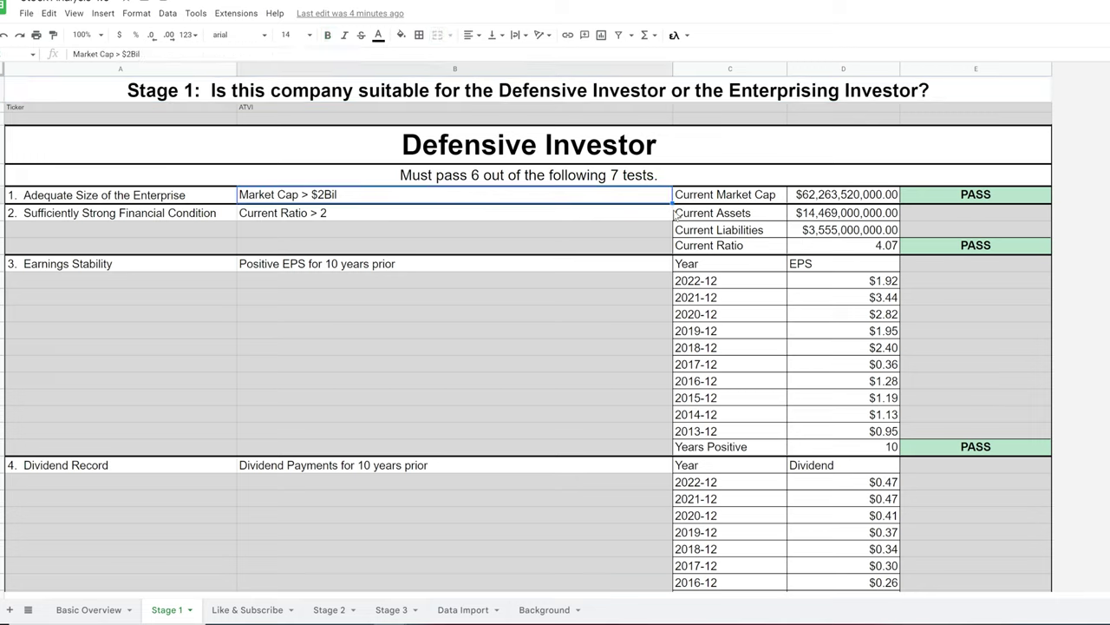
{"action": "left_click", "coordinate": [842, 197]}
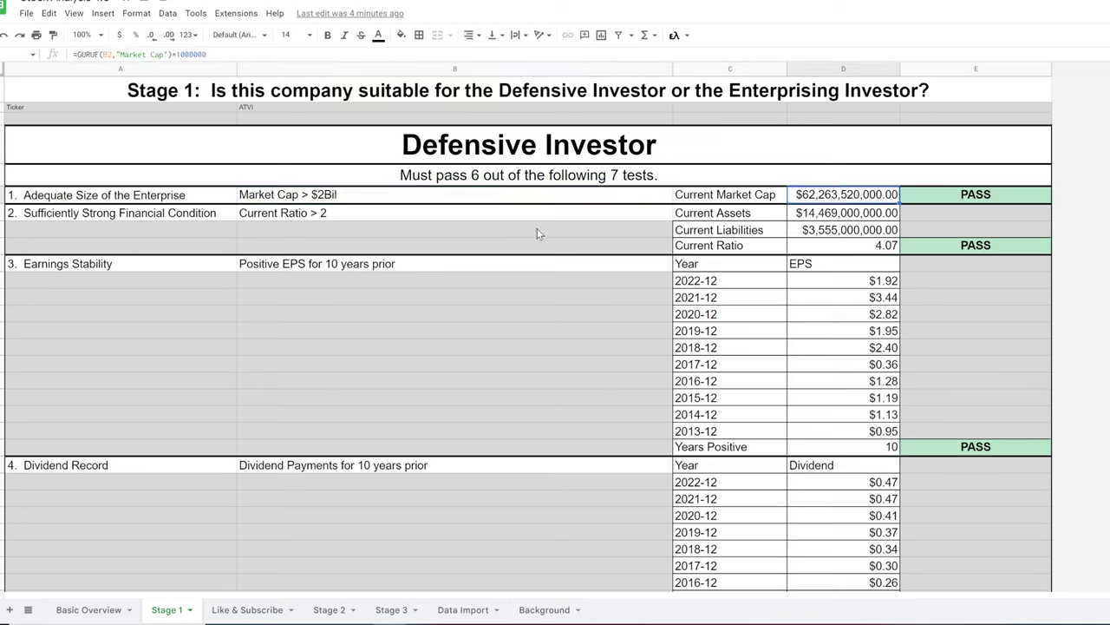
{"action": "left_click", "coordinate": [838, 252]}
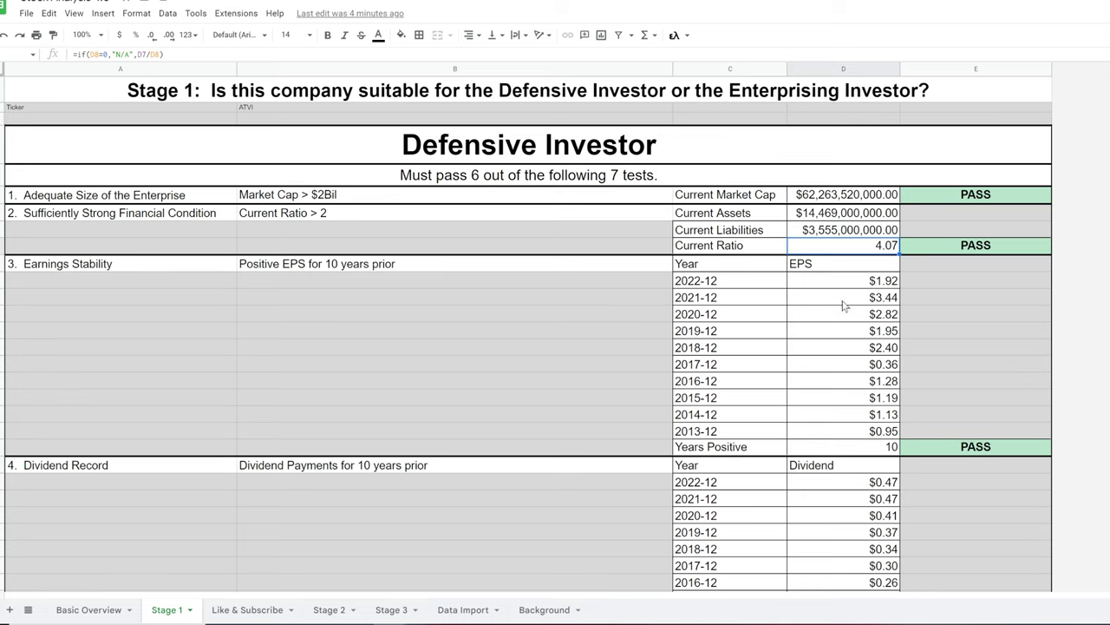
{"action": "left_click", "coordinate": [852, 452]}
{"action": "left_click_drag", "start_coordinate": [899, 282], "coordinate": [887, 432]}
{"action": "left_click", "coordinate": [885, 447]}
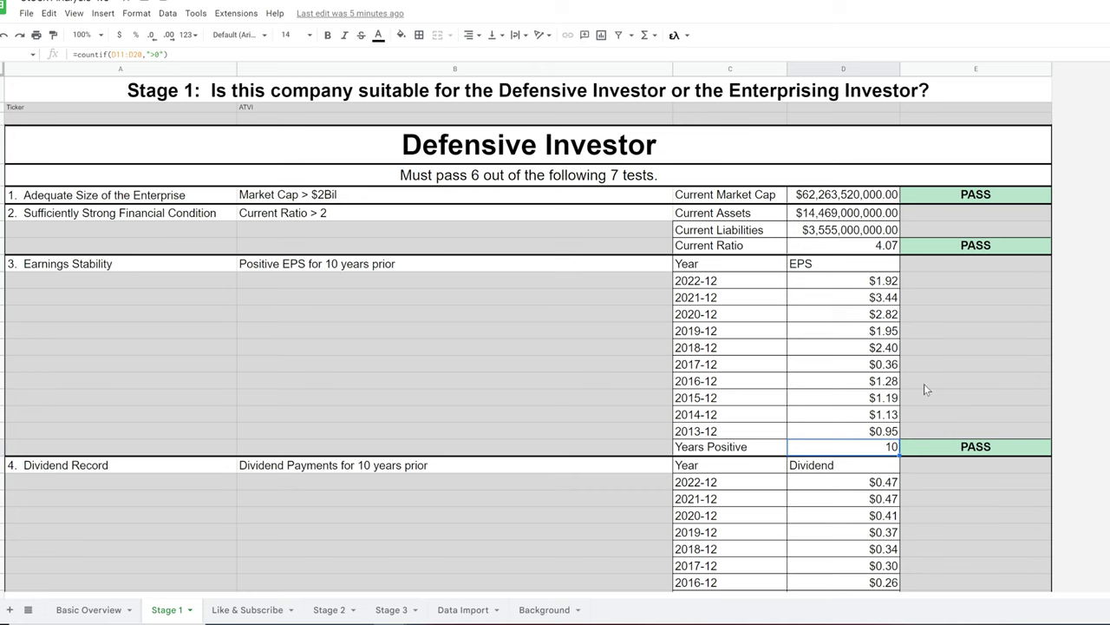
Check the Defensive Investor tests for dividend record, earnings growth and moderate PEmg ratio
{"action": "scroll", "coordinate": [924, 384], "scroll_direction": "down", "scroll_amount": 3}
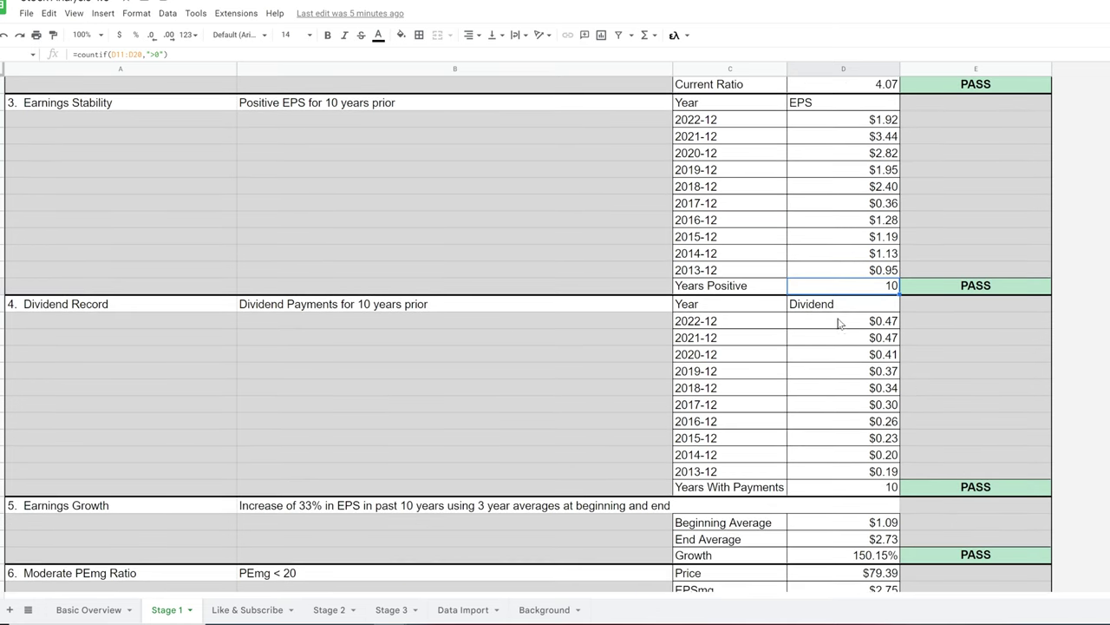
{"action": "left_click_drag", "start_coordinate": [840, 322], "coordinate": [862, 477]}
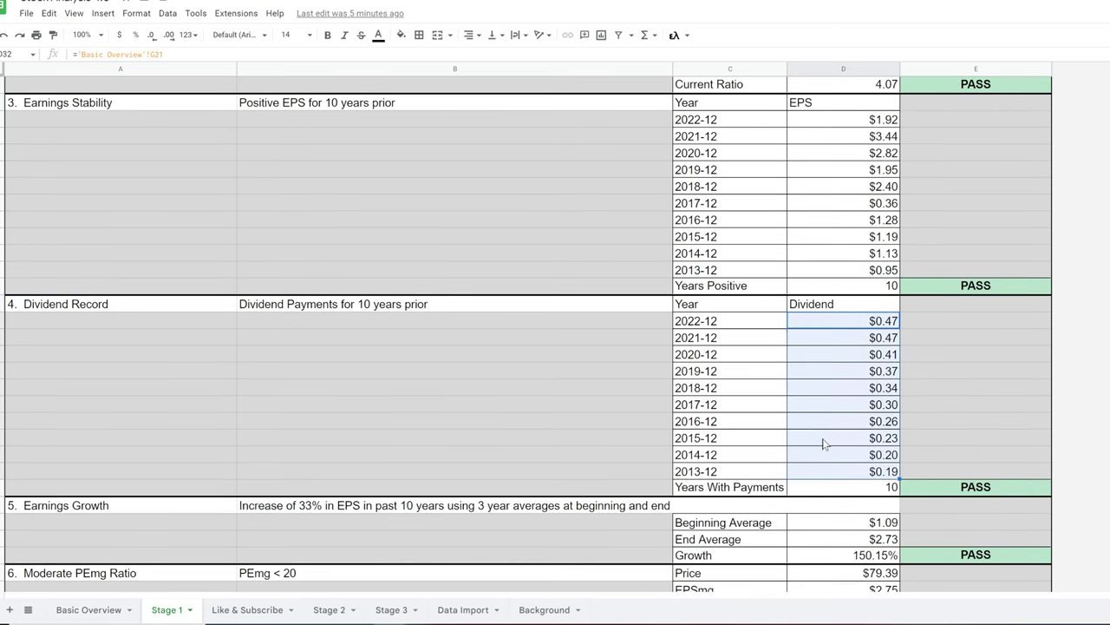
{"action": "scroll", "coordinate": [823, 444], "scroll_direction": "down", "scroll_amount": 3}
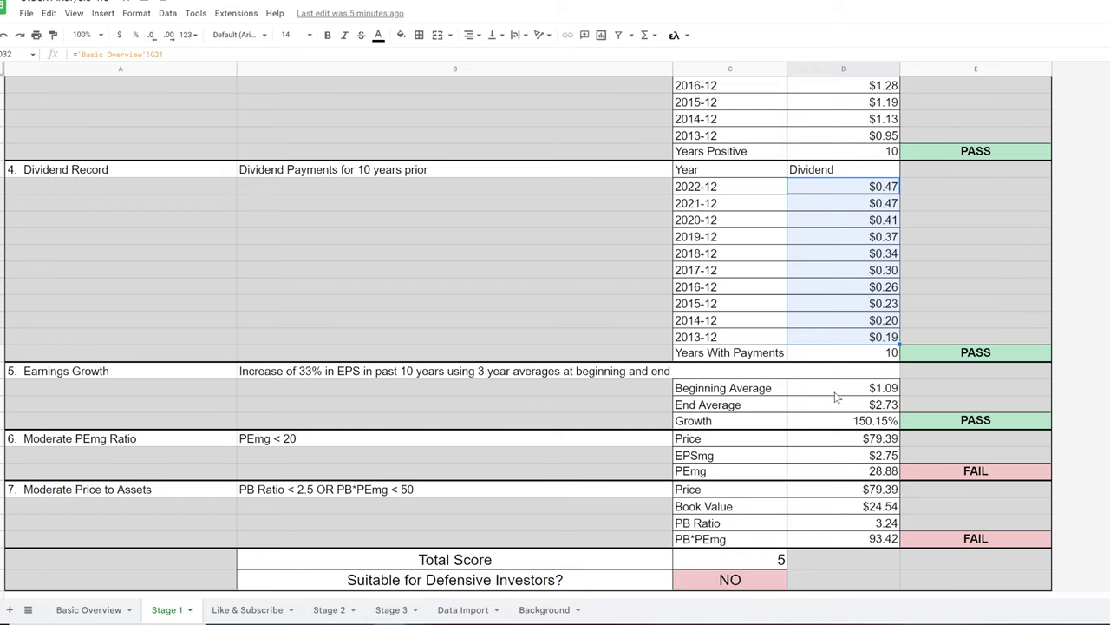
{"action": "left_click", "coordinate": [829, 423]}
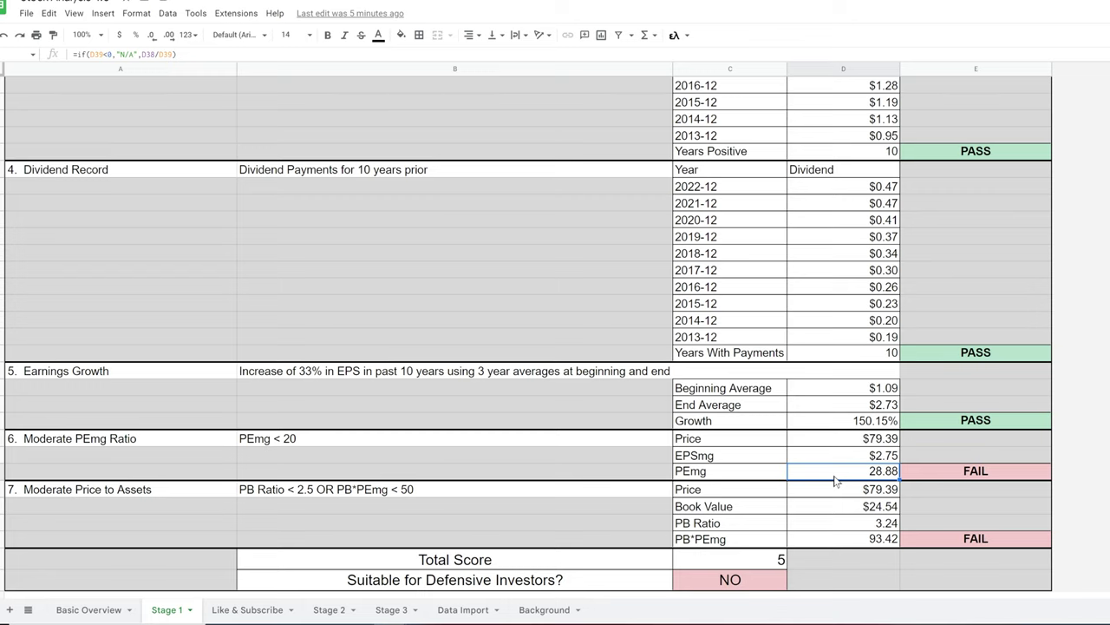
Inspect the Moderate Price to Assets test's PB Ratio and PB*PEmg, plus the Defensive Investor total score and suitability formulas
{"action": "scroll", "coordinate": [831, 499], "scroll_direction": "down", "scroll_amount": 2}
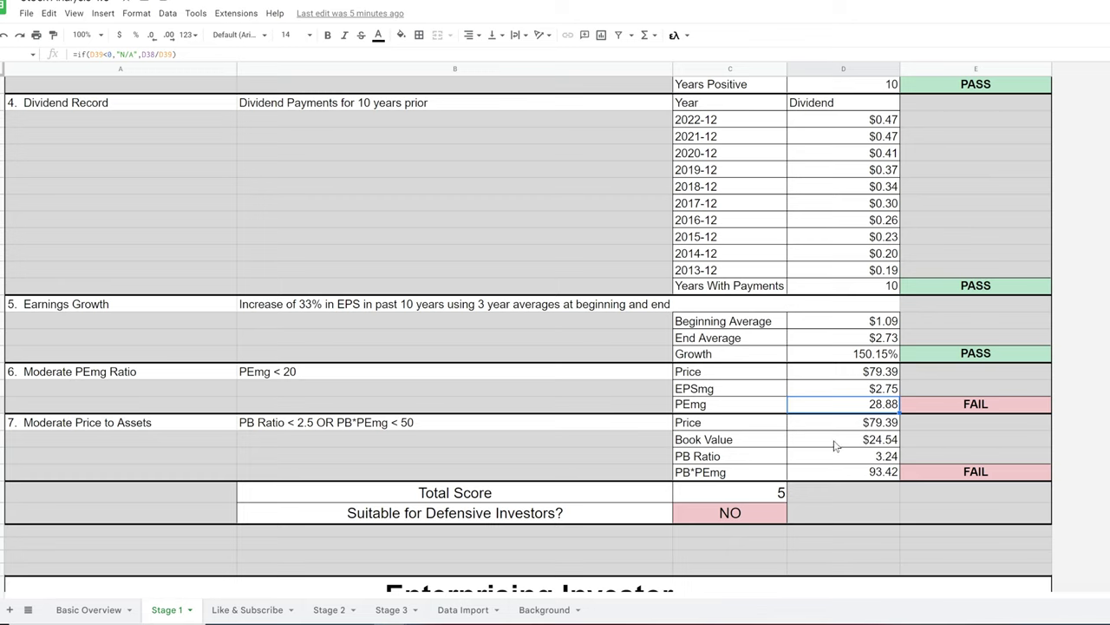
{"action": "left_click", "coordinate": [836, 460]}
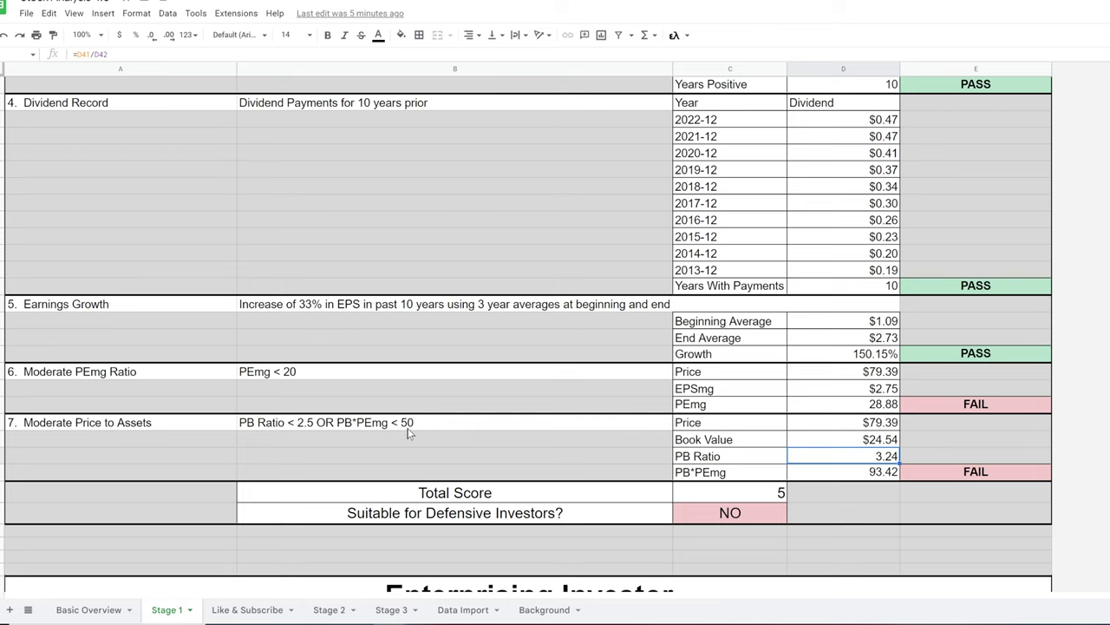
{"action": "left_click", "coordinate": [851, 478]}
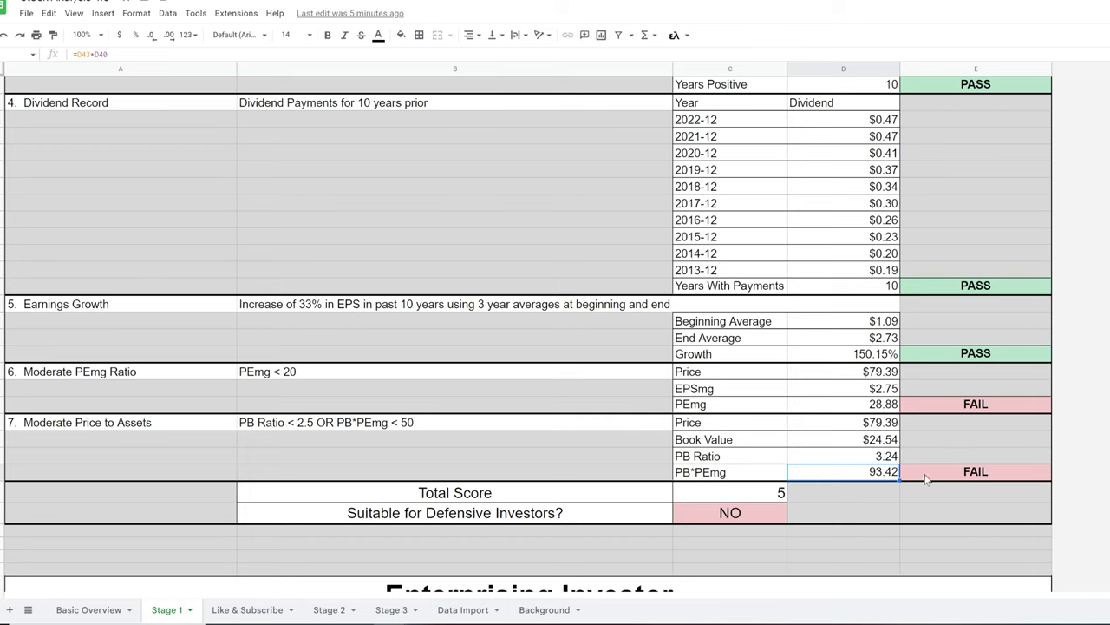
{"action": "left_click", "coordinate": [684, 501]}
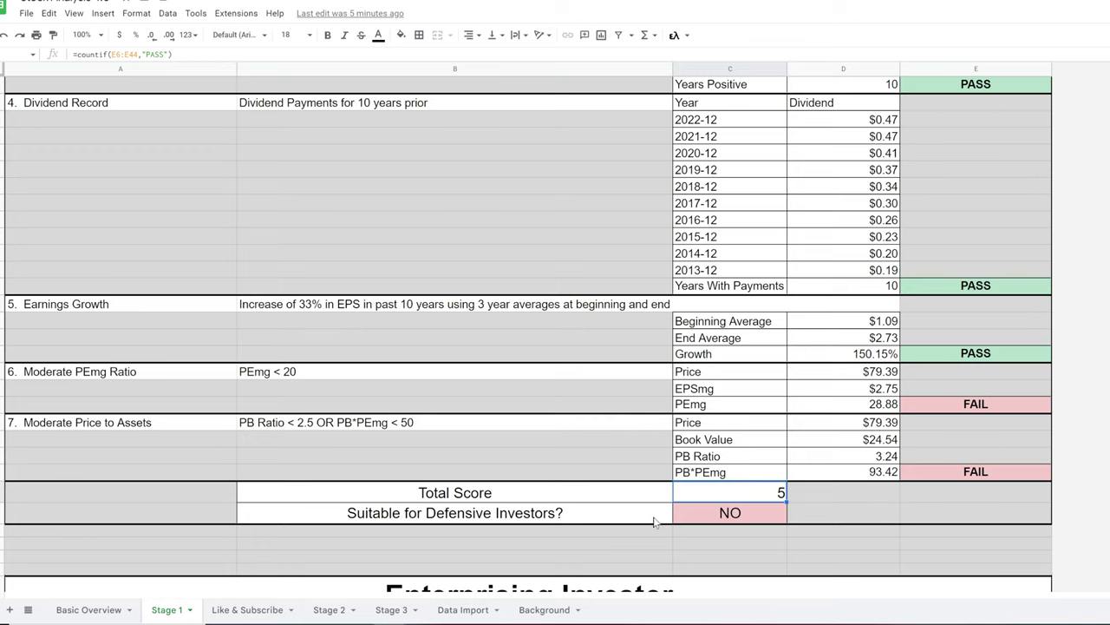
{"action": "left_click", "coordinate": [685, 522]}
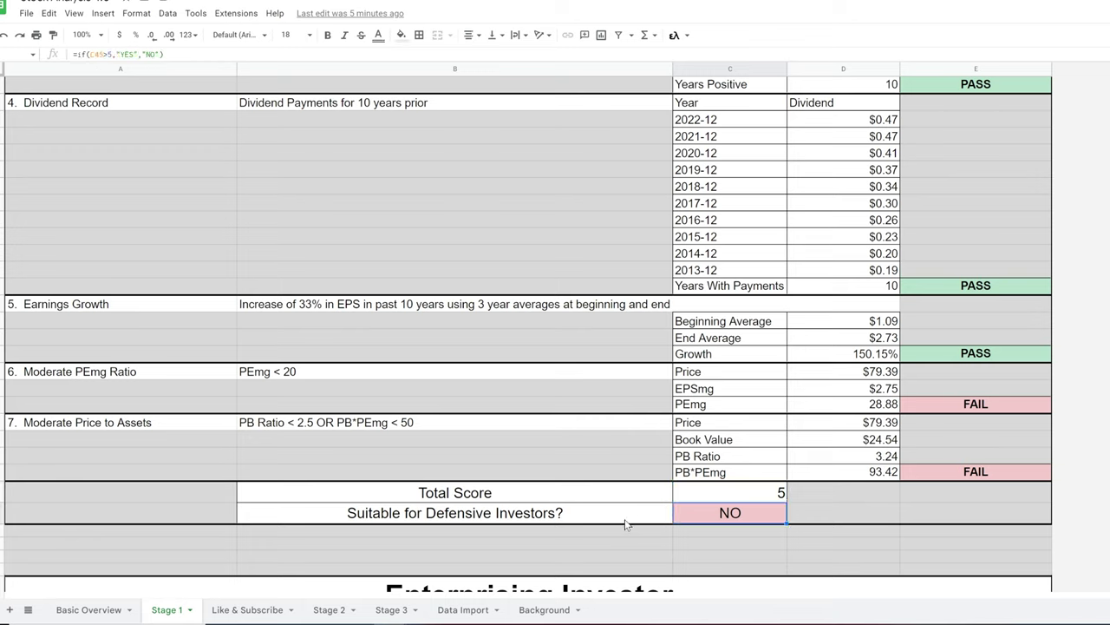
Check the Enterprising Investor financial condition tests, inspecting the Current Ratio and Debt to NCA formulas
{"action": "scroll", "coordinate": [642, 484], "scroll_direction": "down", "scroll_amount": 4}
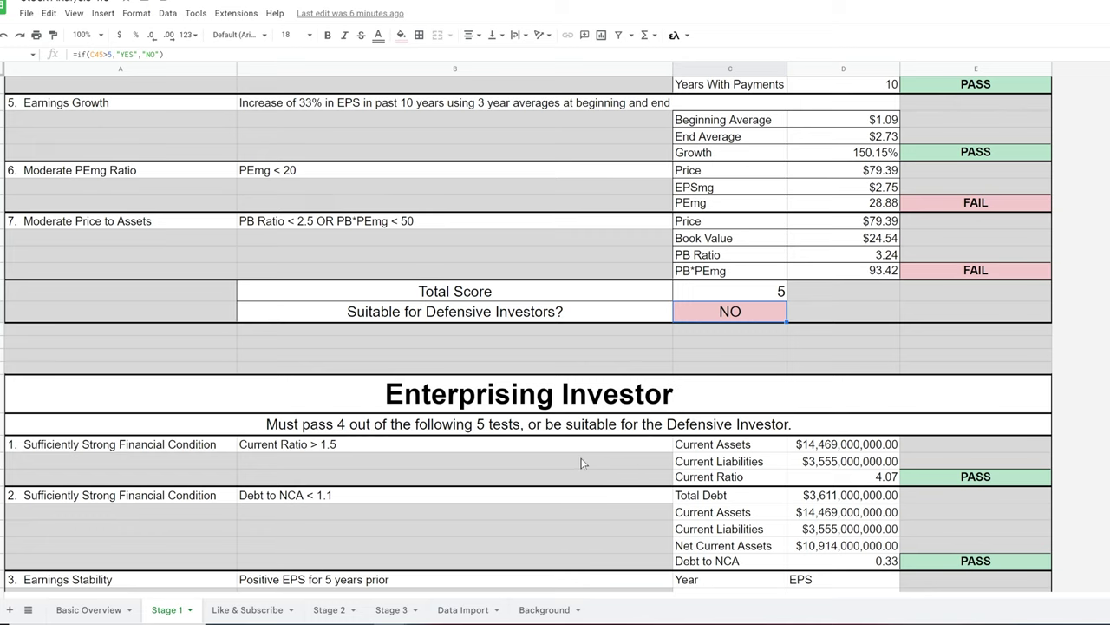
{"action": "scroll", "coordinate": [594, 460], "scroll_direction": "down", "scroll_amount": 1}
{"action": "left_click", "coordinate": [852, 411]}
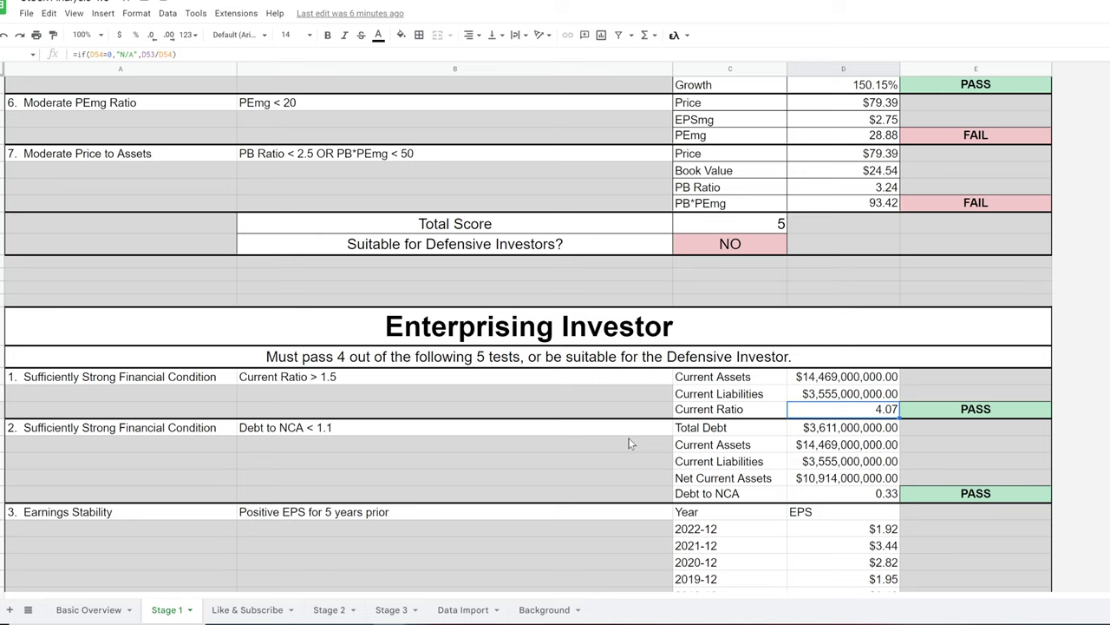
{"action": "left_click", "coordinate": [849, 496]}
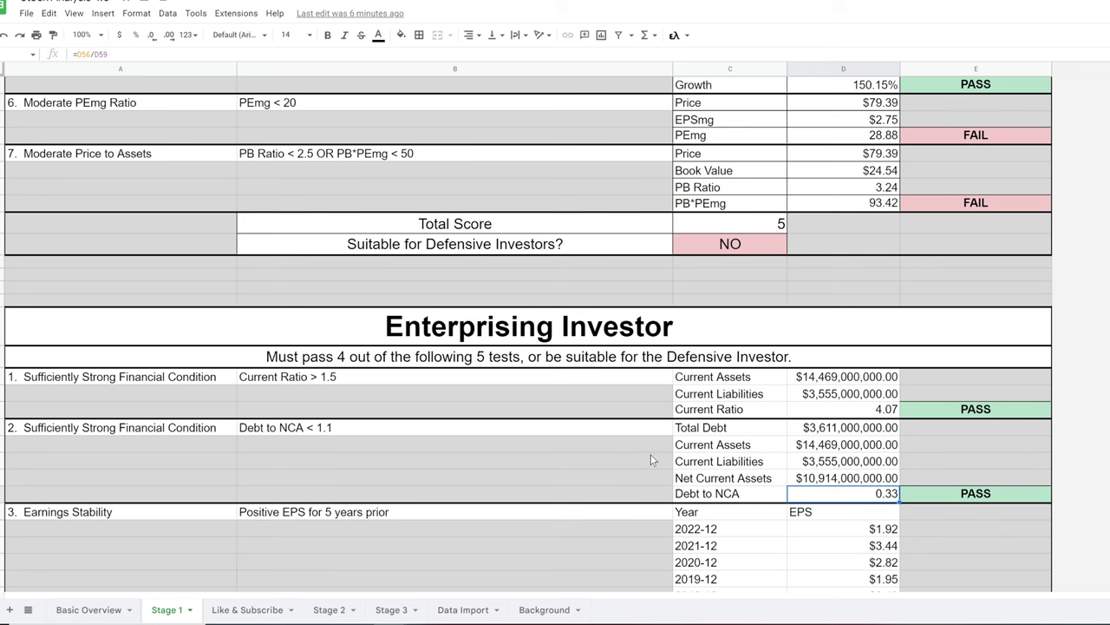
Review the remaining Enterprising Investor tests, from 5-year earnings stability through earnings growth, and the total score formula
{"action": "scroll", "coordinate": [638, 460], "scroll_direction": "down", "scroll_amount": 2}
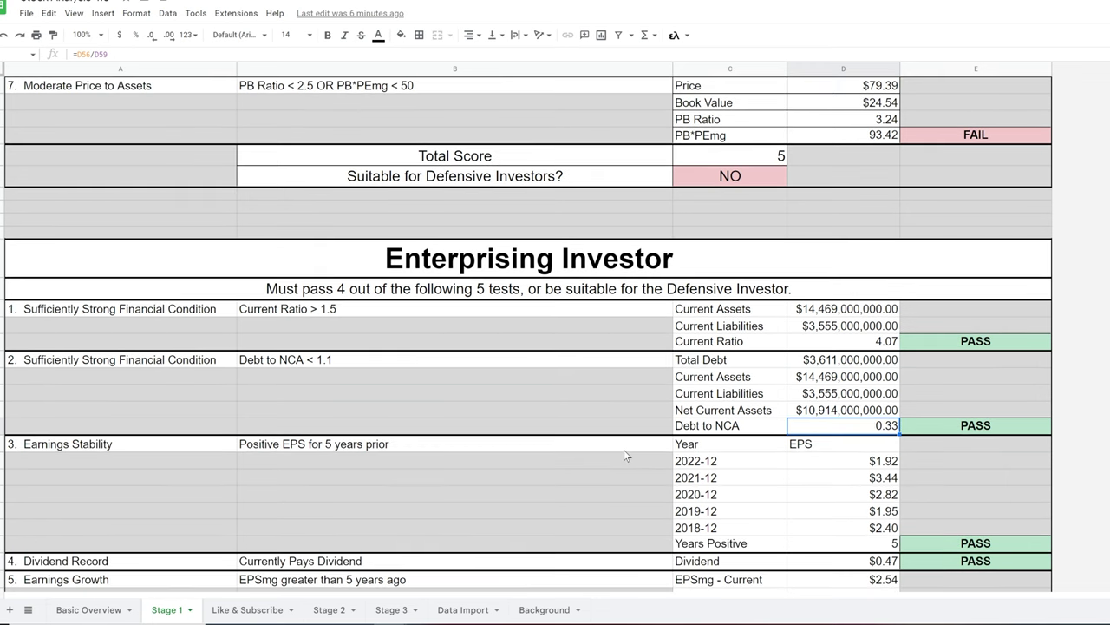
{"action": "left_click_drag", "start_coordinate": [853, 461], "coordinate": [864, 523]}
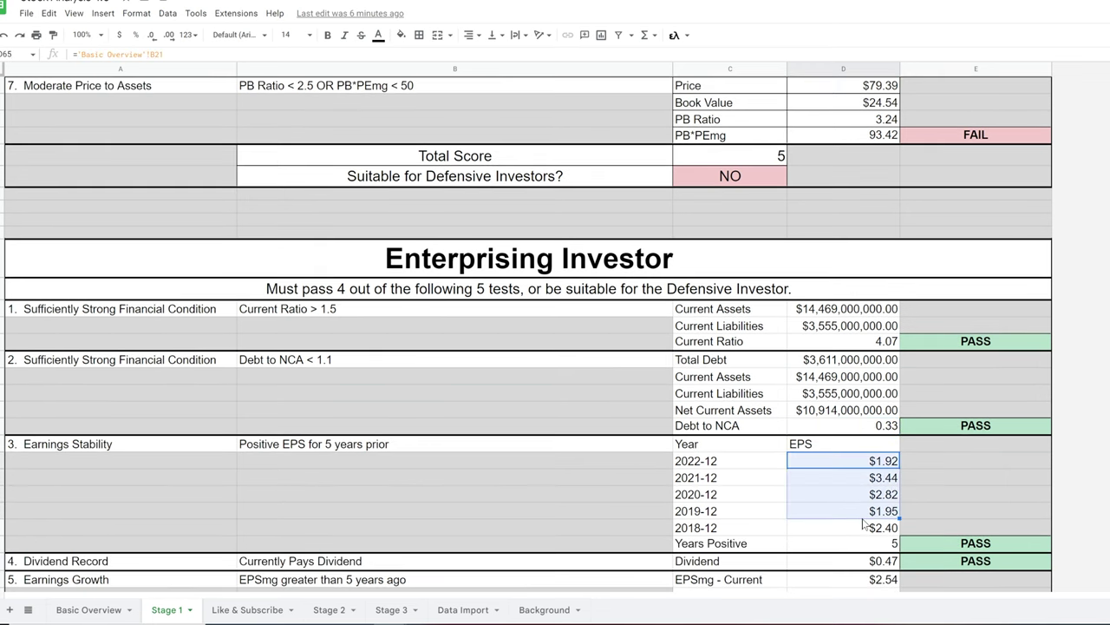
{"action": "scroll", "coordinate": [748, 549], "scroll_direction": "down", "scroll_amount": 3}
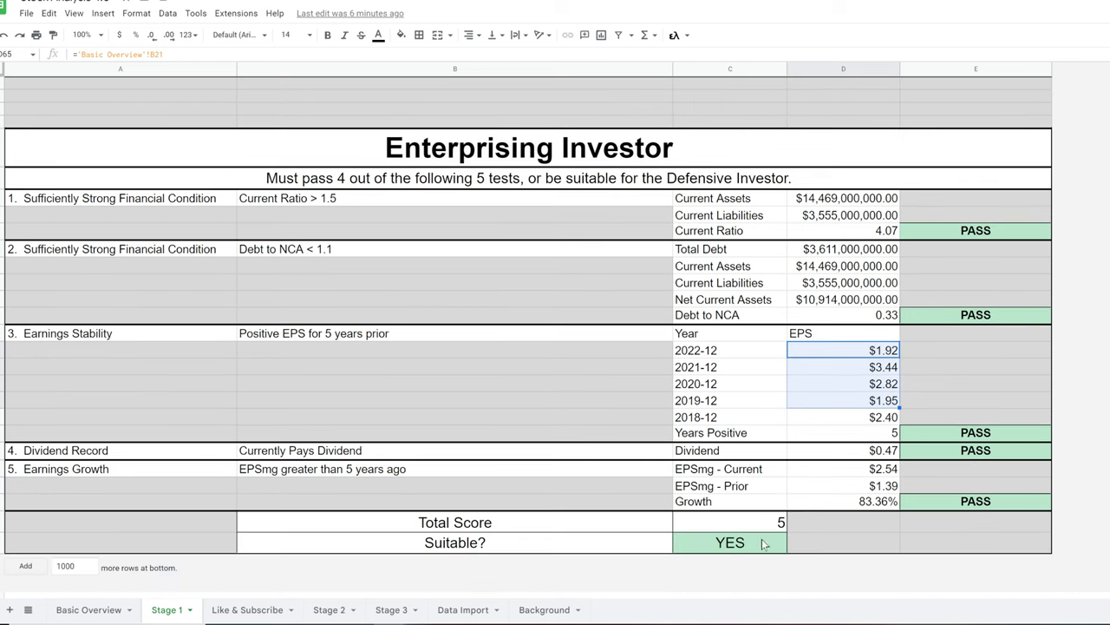
{"action": "left_click", "coordinate": [861, 457]}
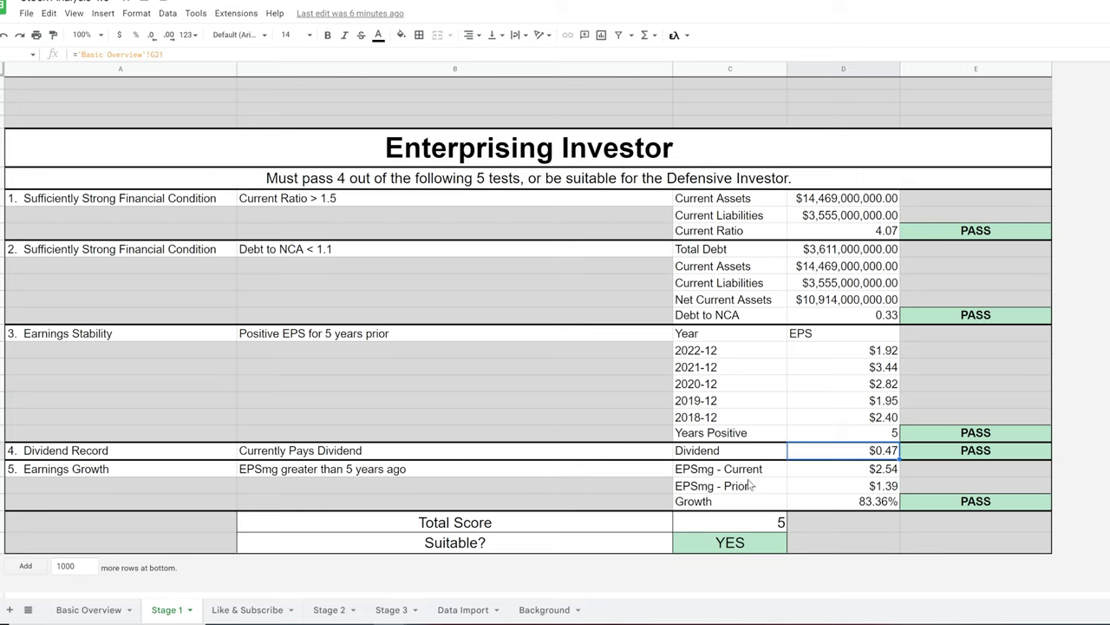
{"action": "left_click", "coordinate": [949, 506]}
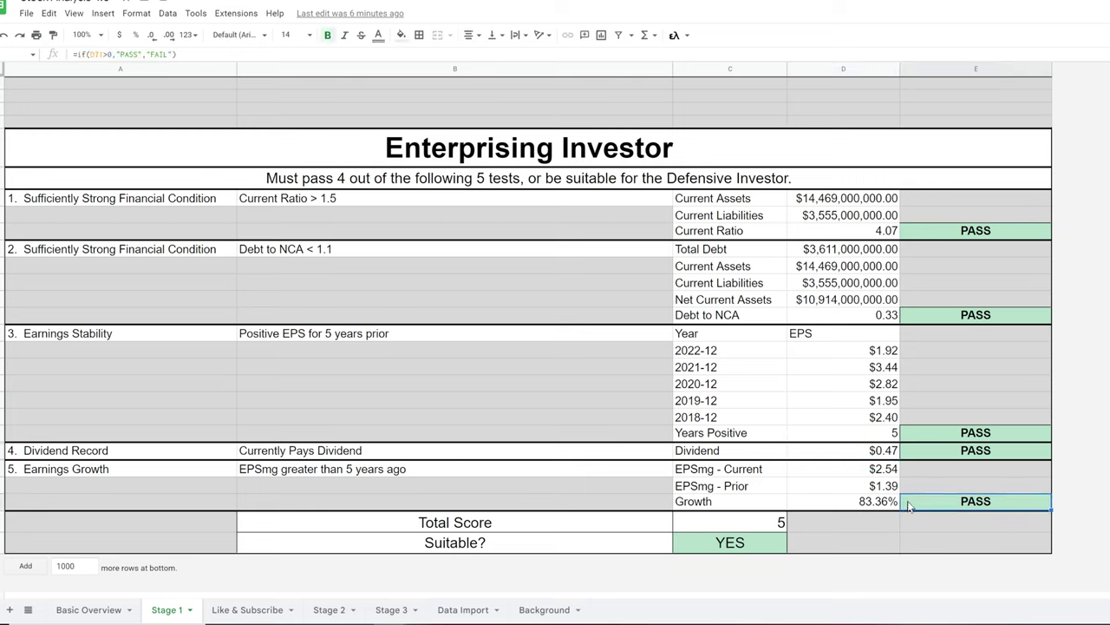
{"action": "left_click", "coordinate": [712, 522]}
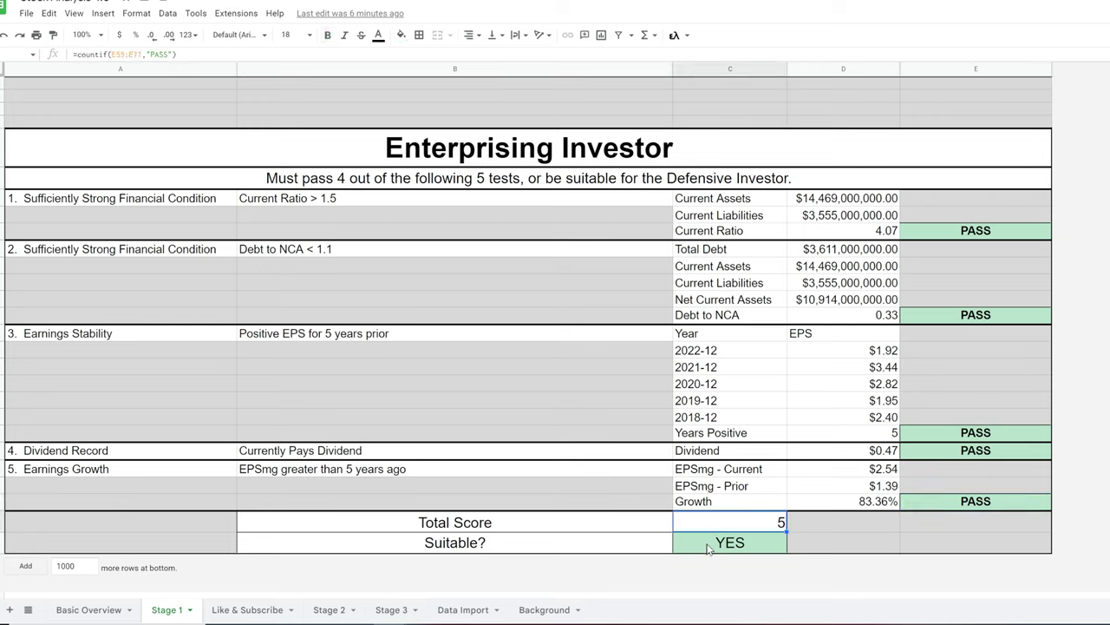
Show the Like & Subscribe sheet briefly, and on the Stage 2 sheet examine the MG Value formula and the Calculating EPSmg table
{"action": "left_click", "coordinate": [251, 609]}
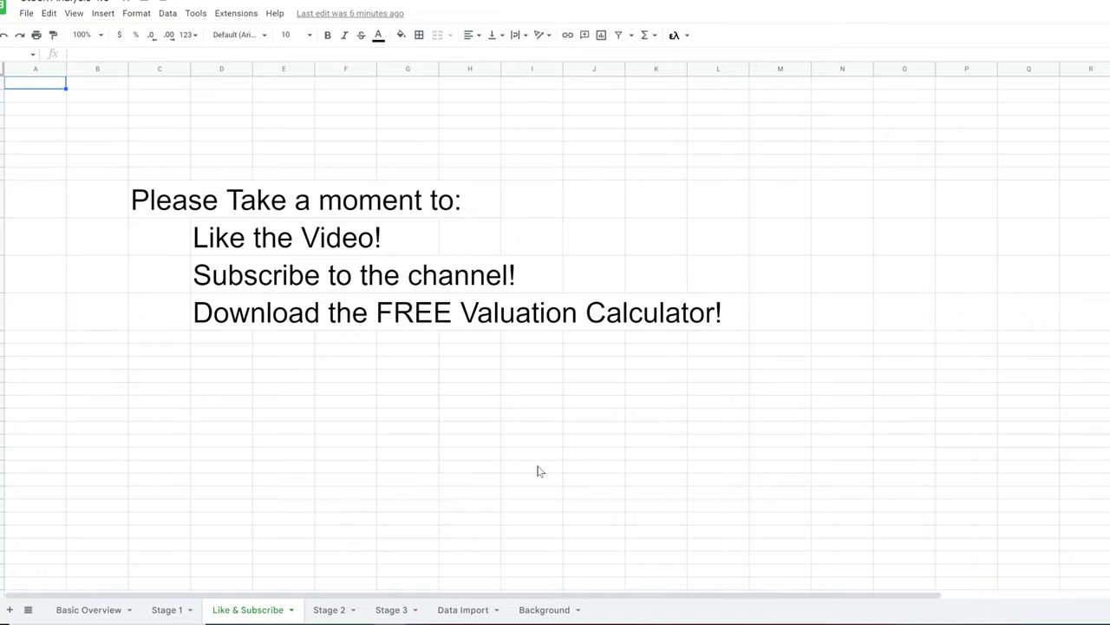
{"action": "left_click", "coordinate": [340, 610]}
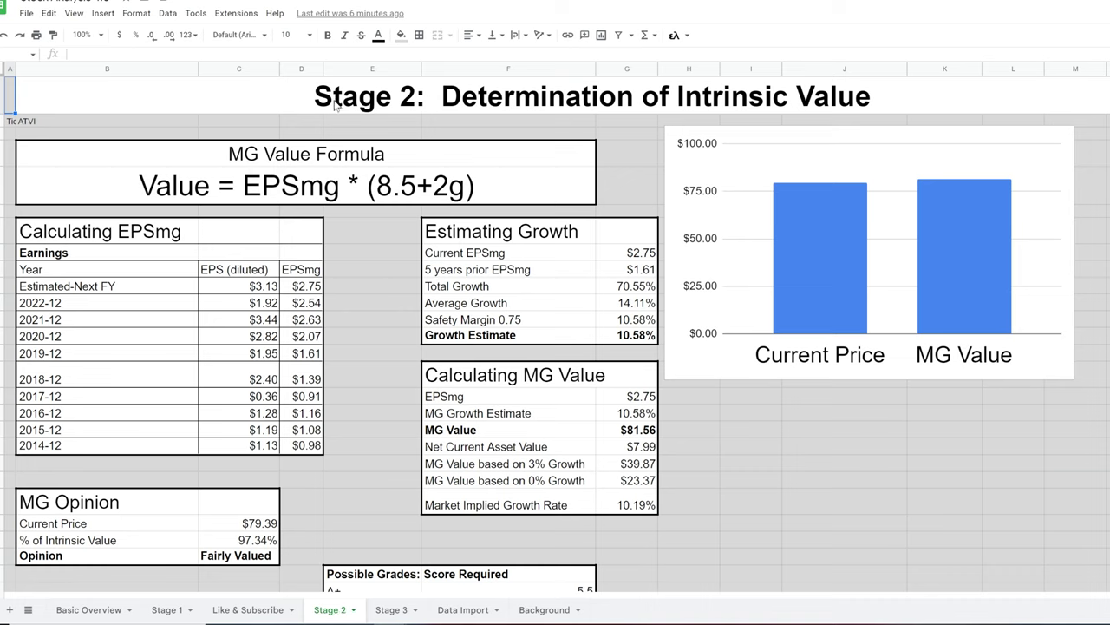
{"action": "left_click", "coordinate": [369, 106]}
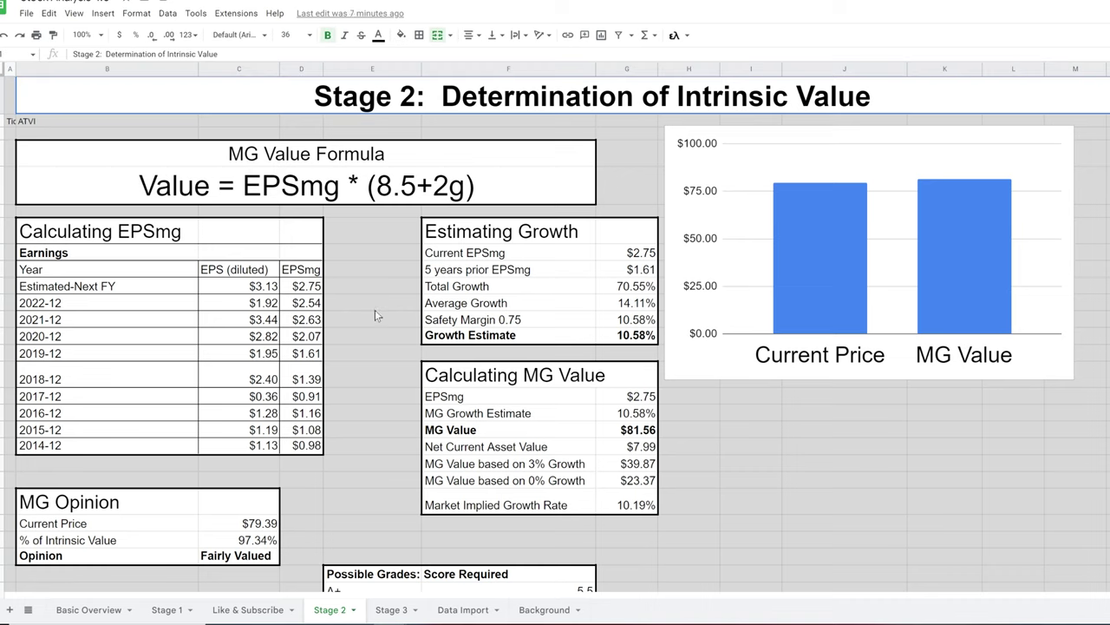
{"action": "left_click", "coordinate": [364, 193]}
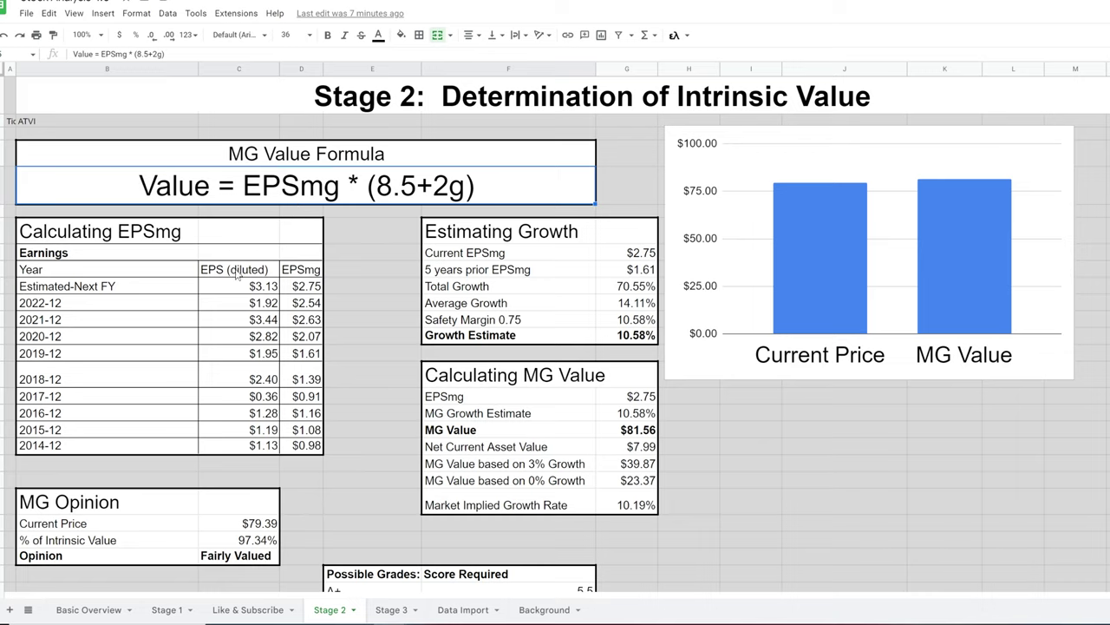
{"action": "left_click_drag", "start_coordinate": [237, 291], "coordinate": [233, 361]}
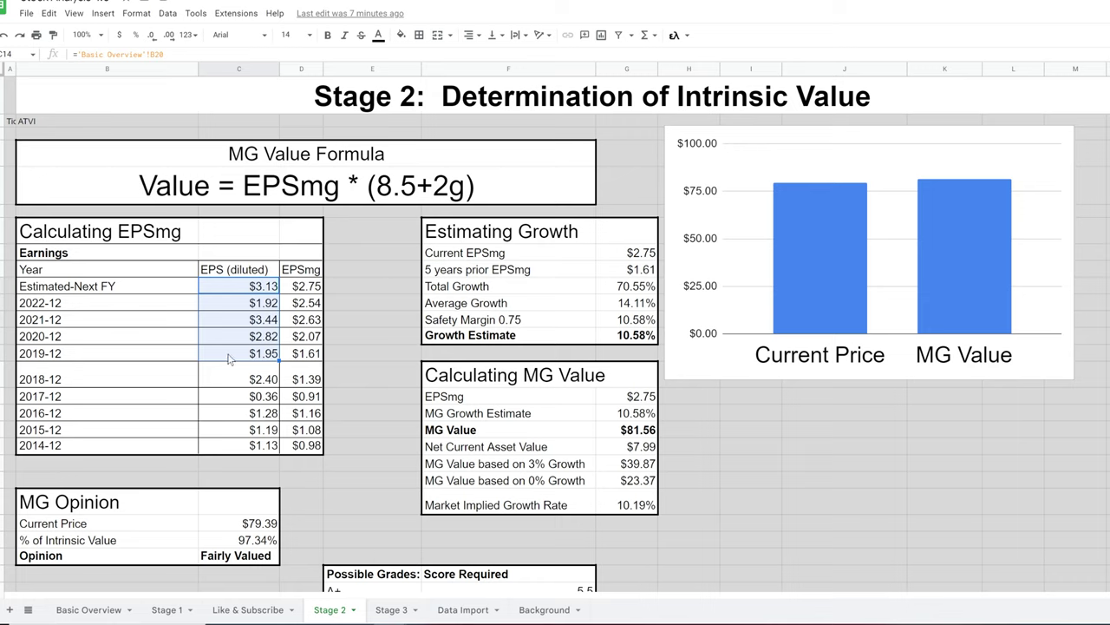
{"action": "left_click", "coordinate": [316, 292]}
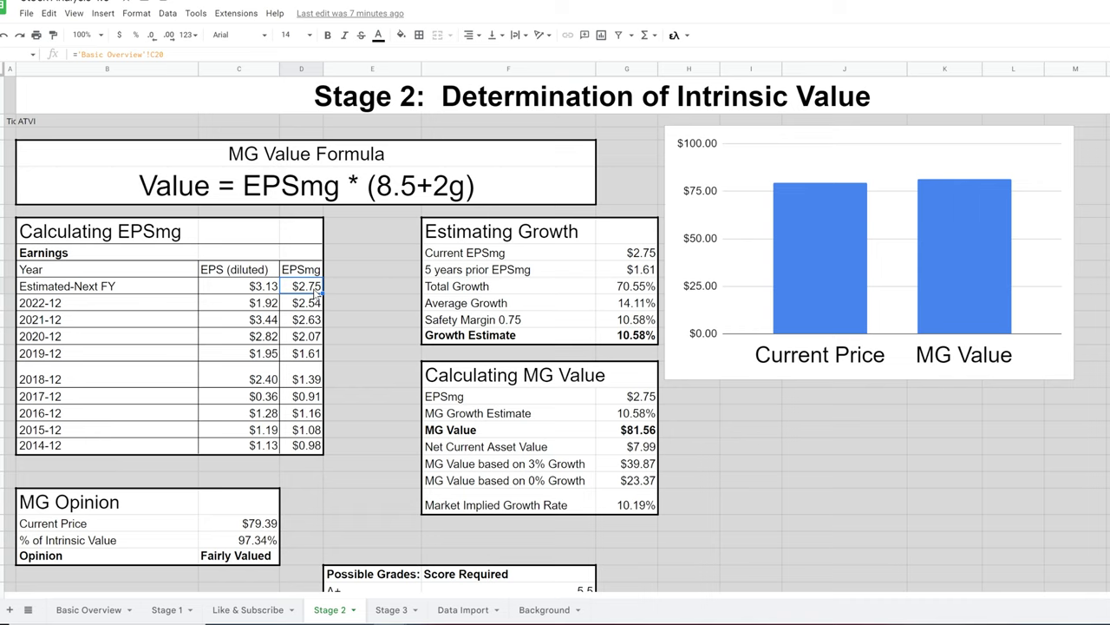
Inspect the Estimating Growth table's formulas from current and 5-years-prior EPSmg through the safety margin to the growth estimate
{"action": "left_click", "coordinate": [610, 254]}
{"action": "left_click", "coordinate": [608, 274]}
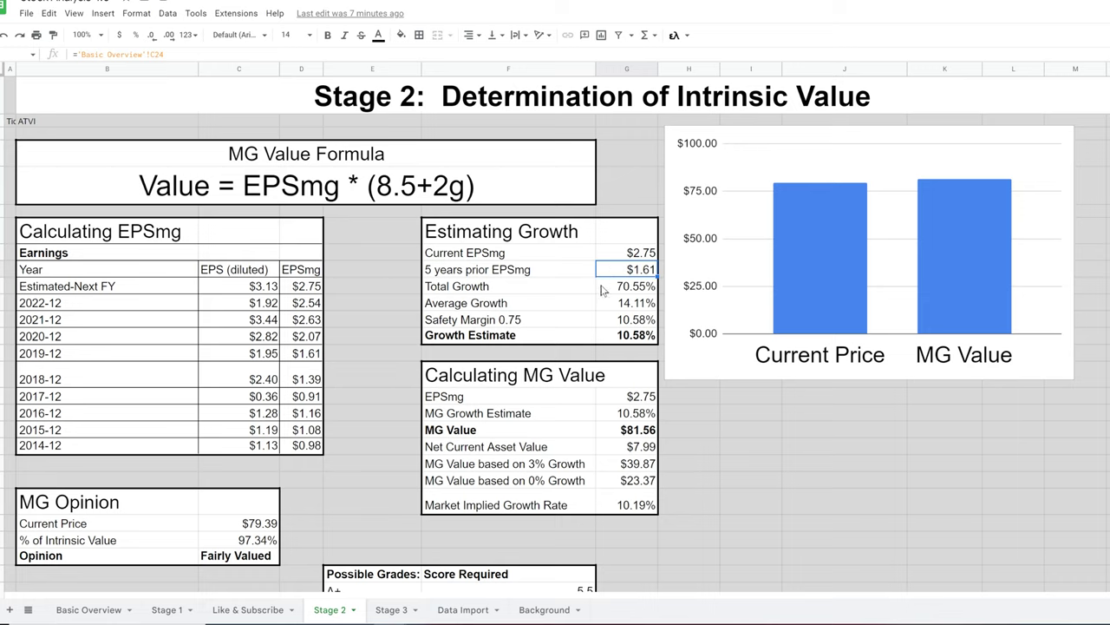
{"action": "left_click", "coordinate": [600, 291]}
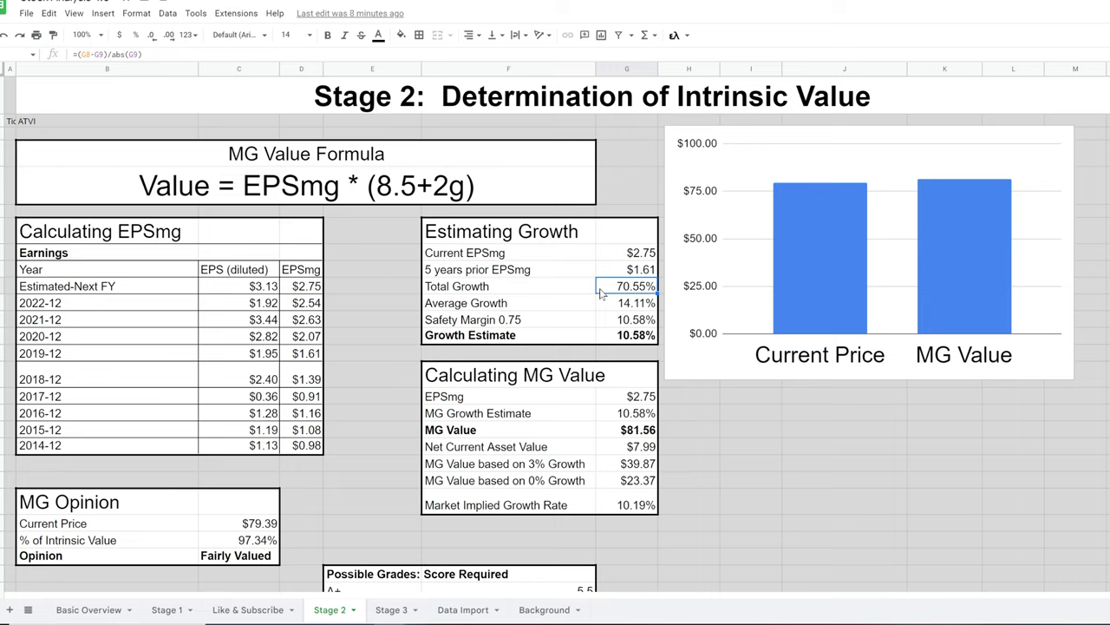
{"action": "left_click", "coordinate": [602, 305]}
{"action": "left_click", "coordinate": [608, 323]}
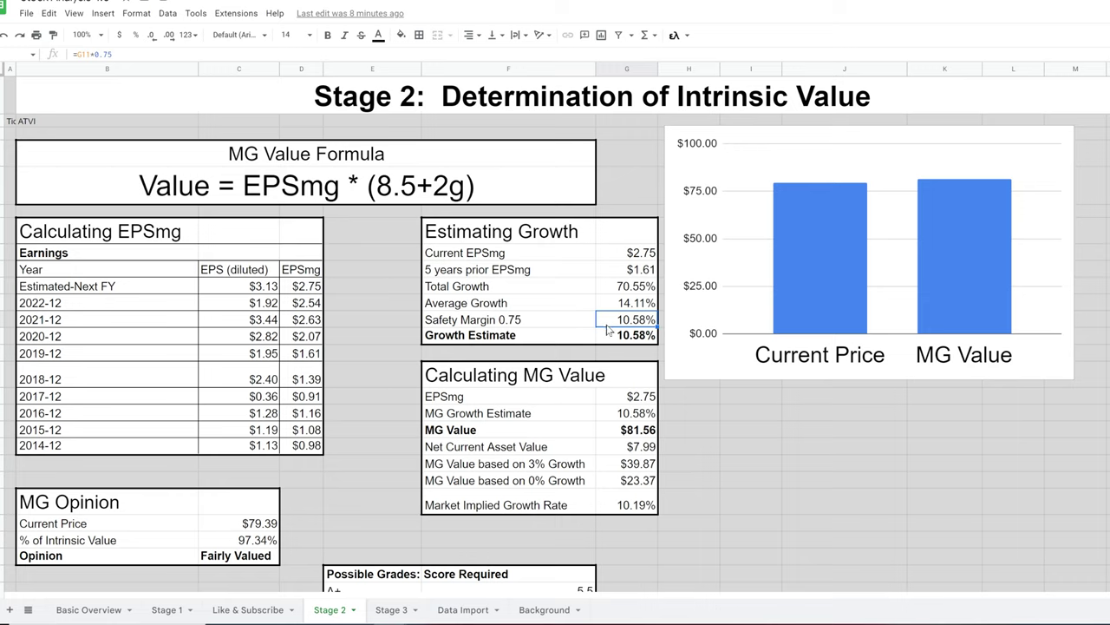
{"action": "left_click", "coordinate": [608, 338]}
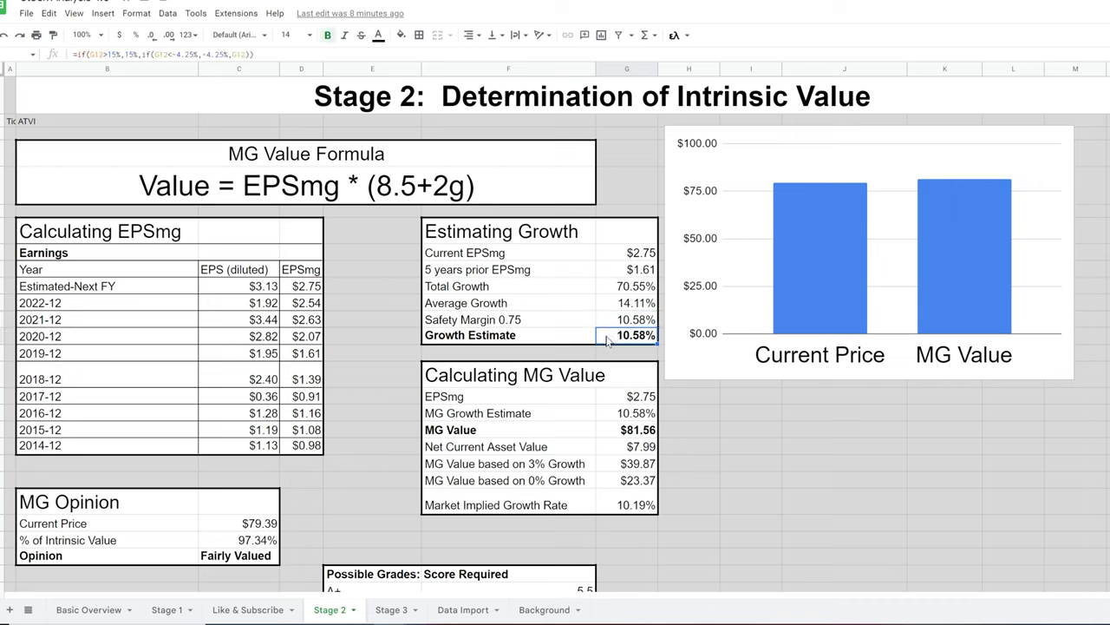
Inspect the Calculating MG Value formulas for EPSmg, MG Value, Net Current Asset Value, 3% and 0% growth values and market implied growth rate
{"action": "left_click", "coordinate": [607, 400]}
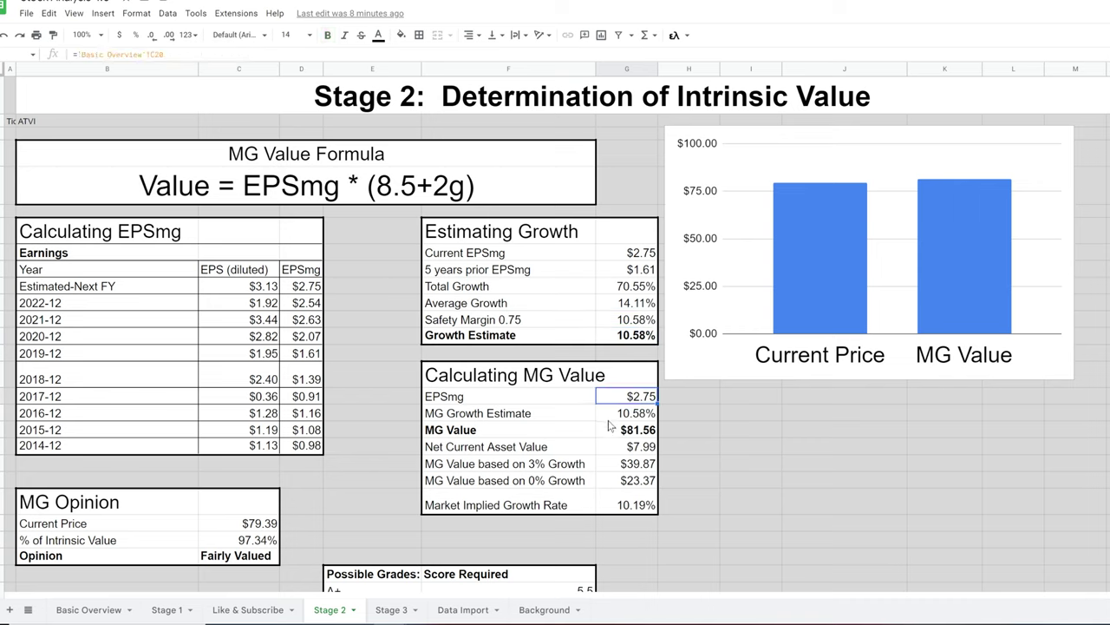
{"action": "left_click", "coordinate": [605, 434]}
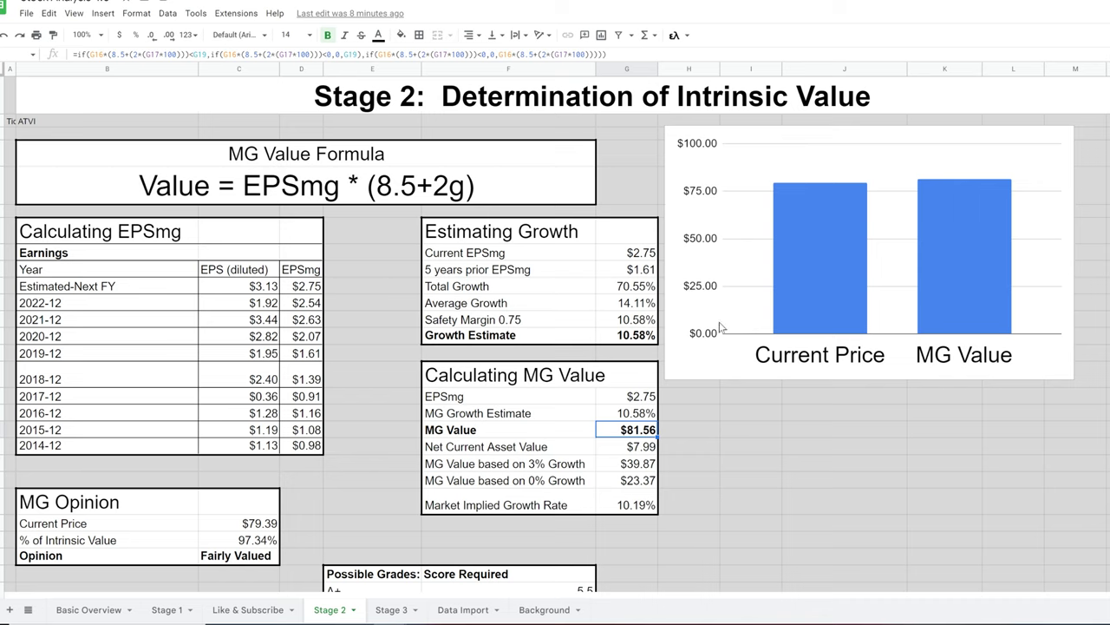
{"action": "left_click", "coordinate": [611, 449]}
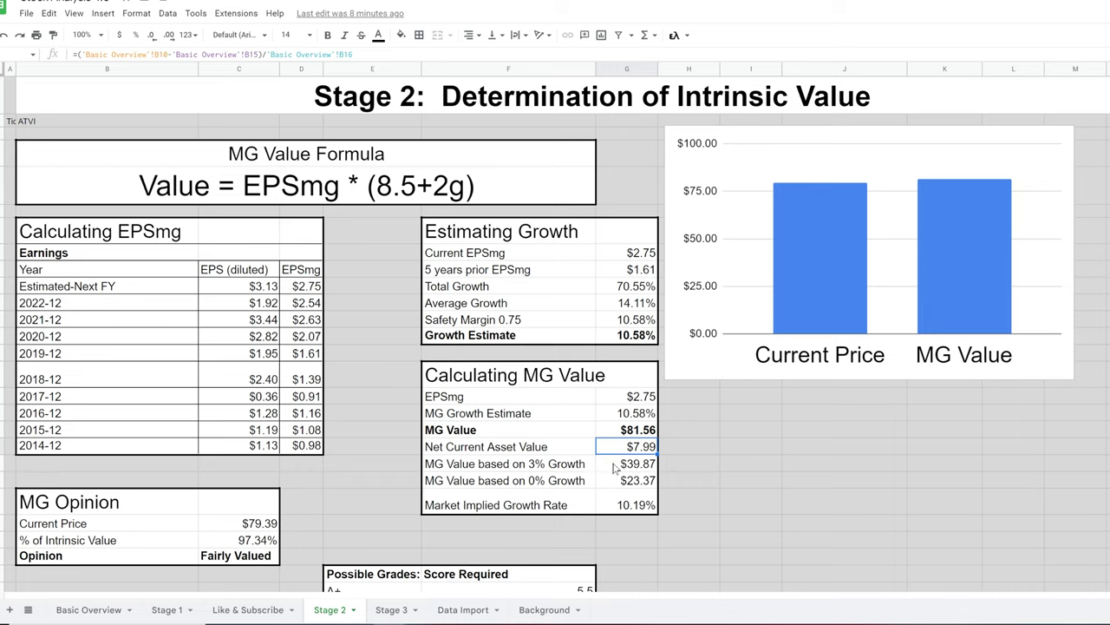
{"action": "left_click", "coordinate": [616, 464]}
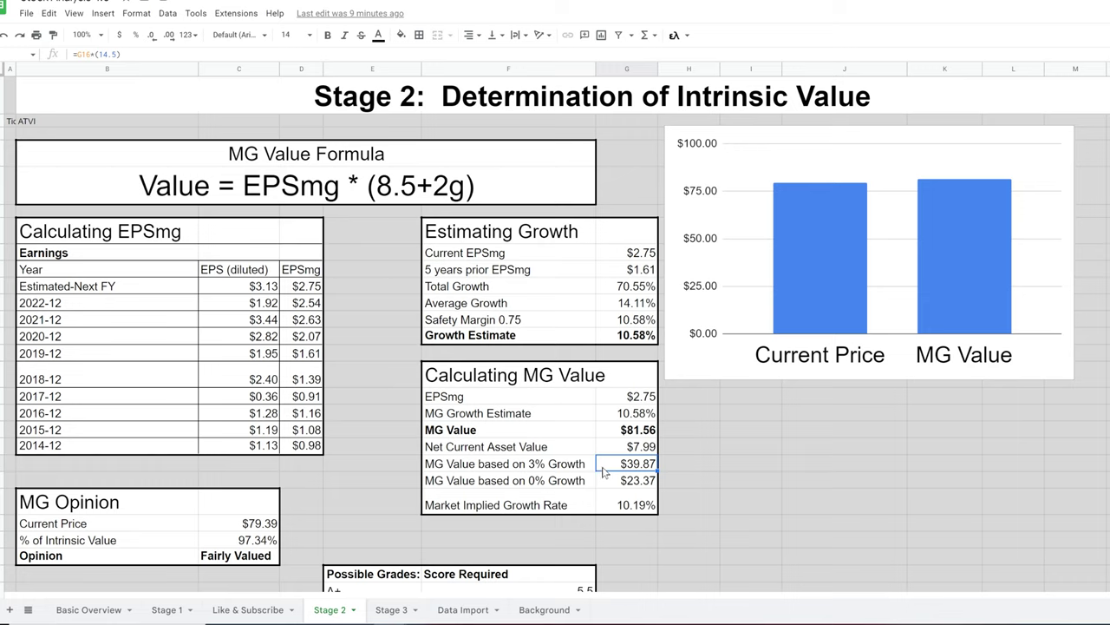
{"action": "left_click", "coordinate": [605, 483]}
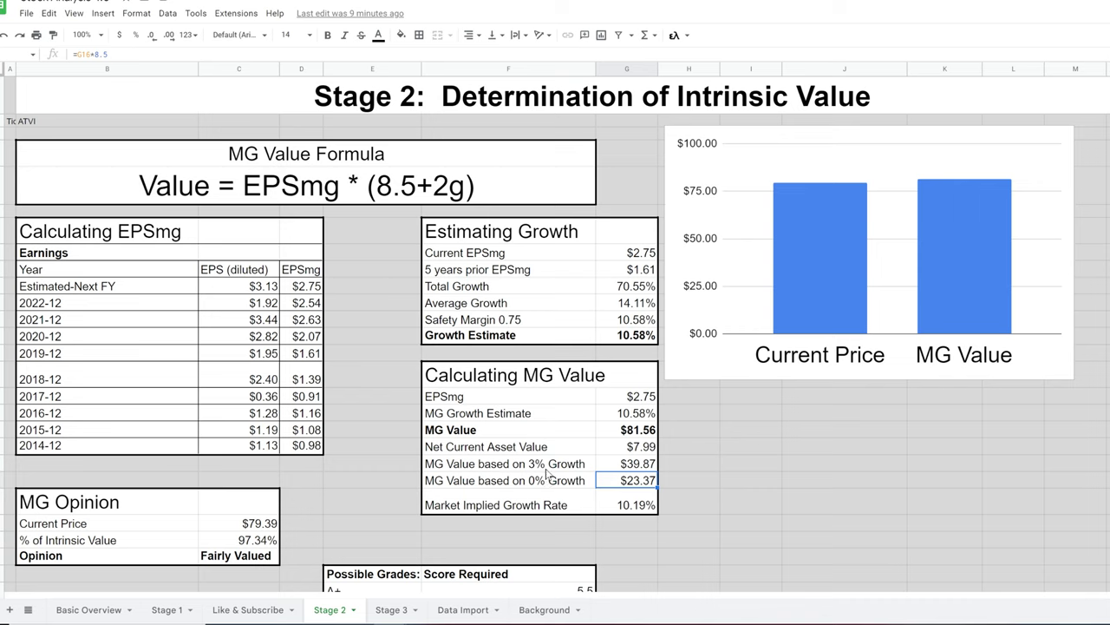
{"action": "left_click", "coordinate": [617, 502]}
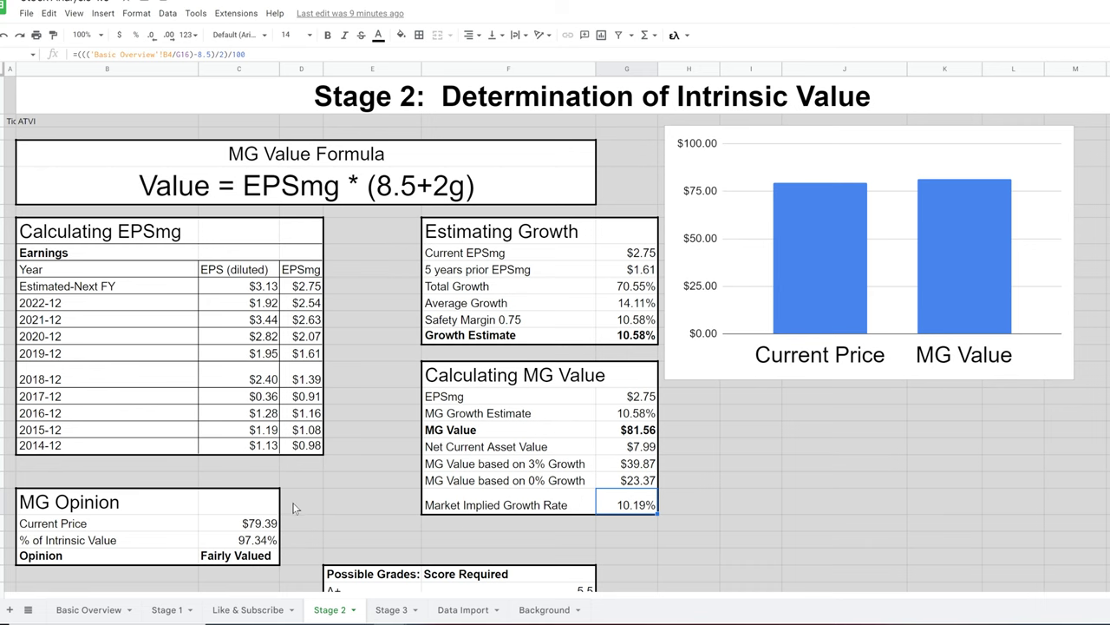
Inspect the MG Opinion table's current price, percentage of intrinsic value and opinion formulas
{"action": "left_click", "coordinate": [223, 524]}
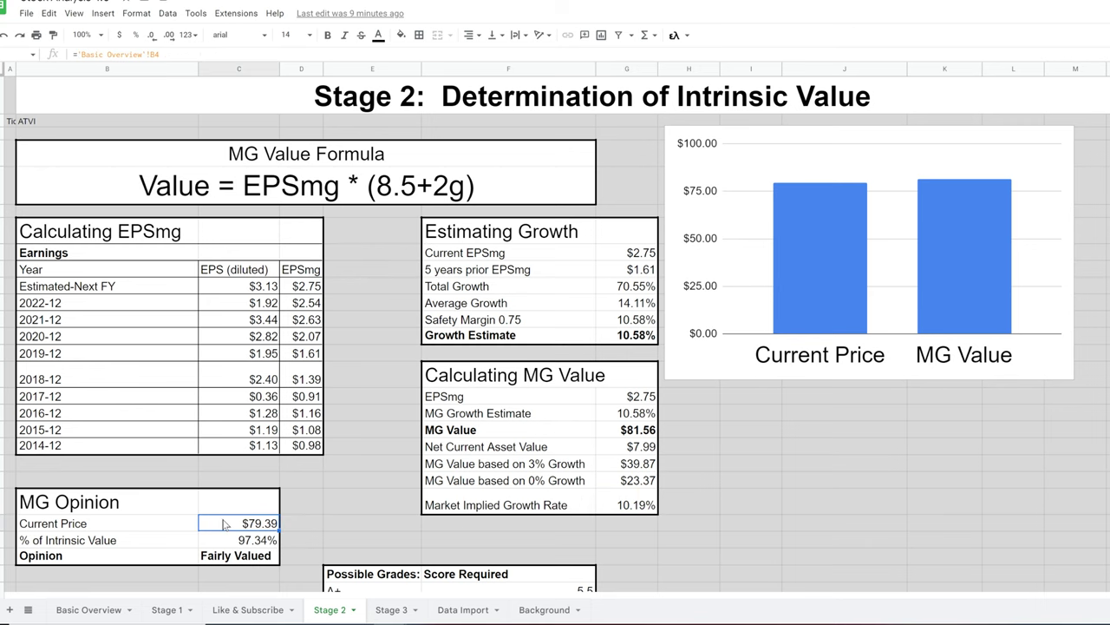
{"action": "scroll", "coordinate": [222, 524], "scroll_direction": "down", "scroll_amount": 1}
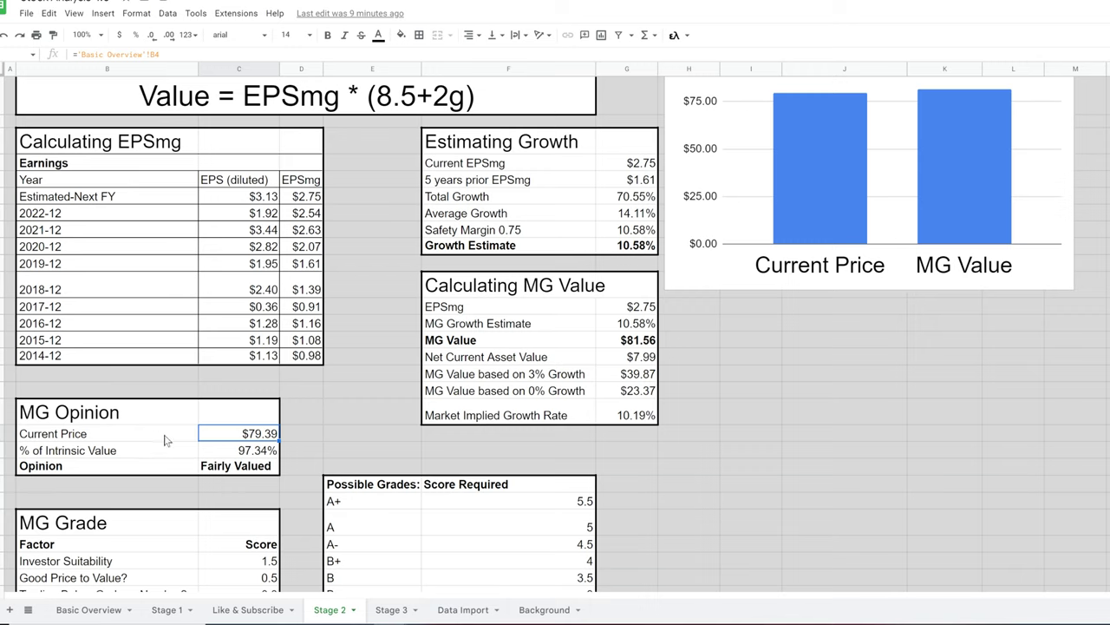
{"action": "left_click", "coordinate": [222, 455]}
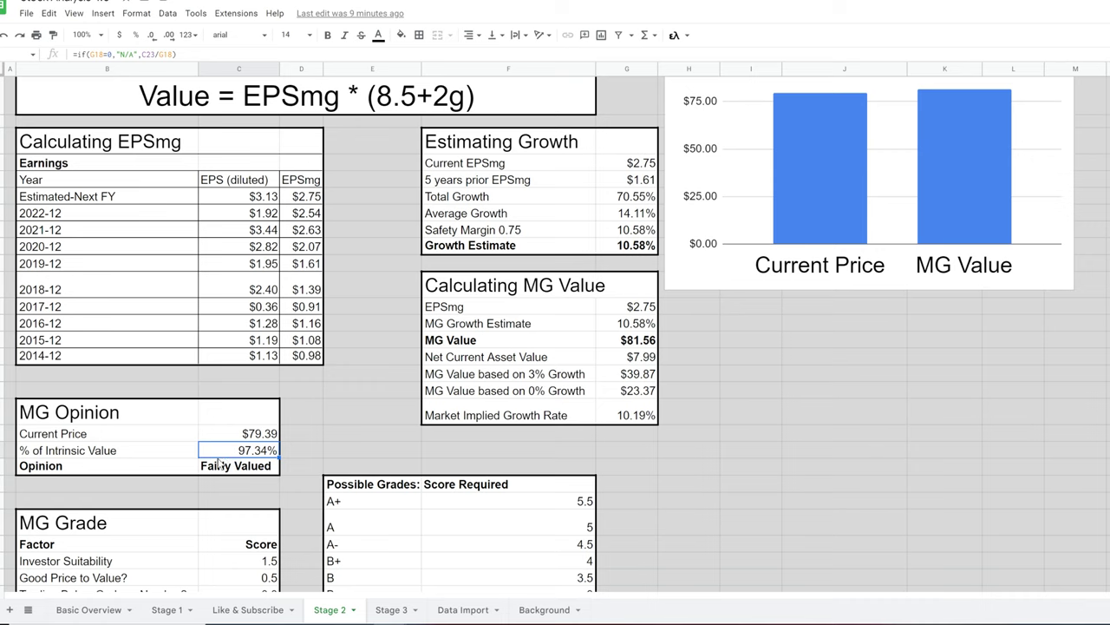
{"action": "left_click", "coordinate": [221, 468]}
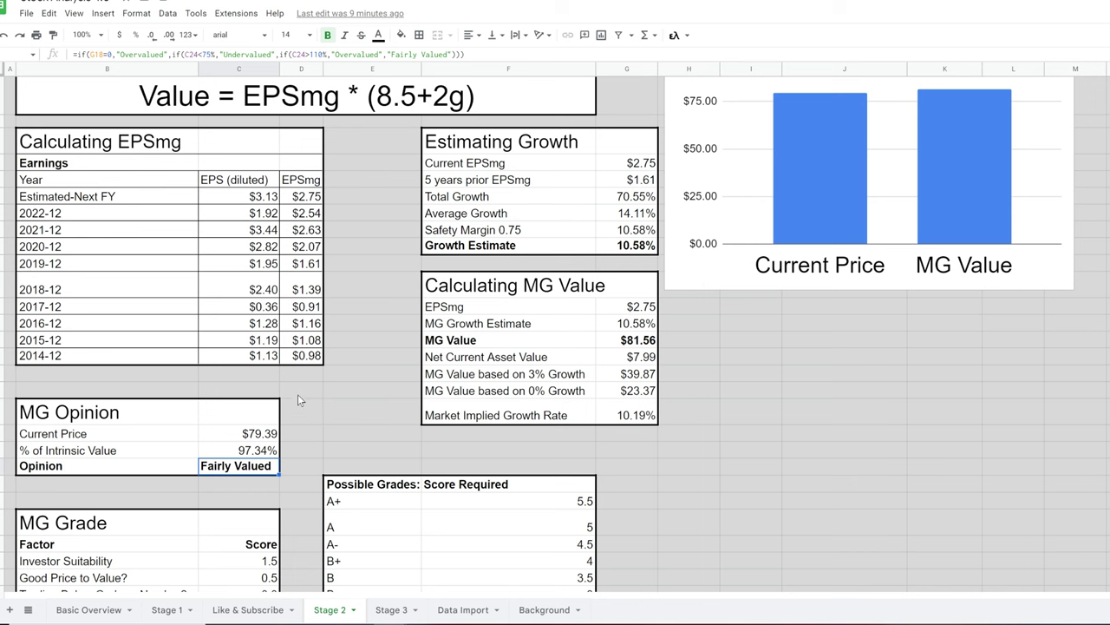
Review the MG Grade factor scores and total score formula, and match the total to its row in the Possible Grades table
{"action": "scroll", "coordinate": [297, 390], "scroll_direction": "down", "scroll_amount": 3}
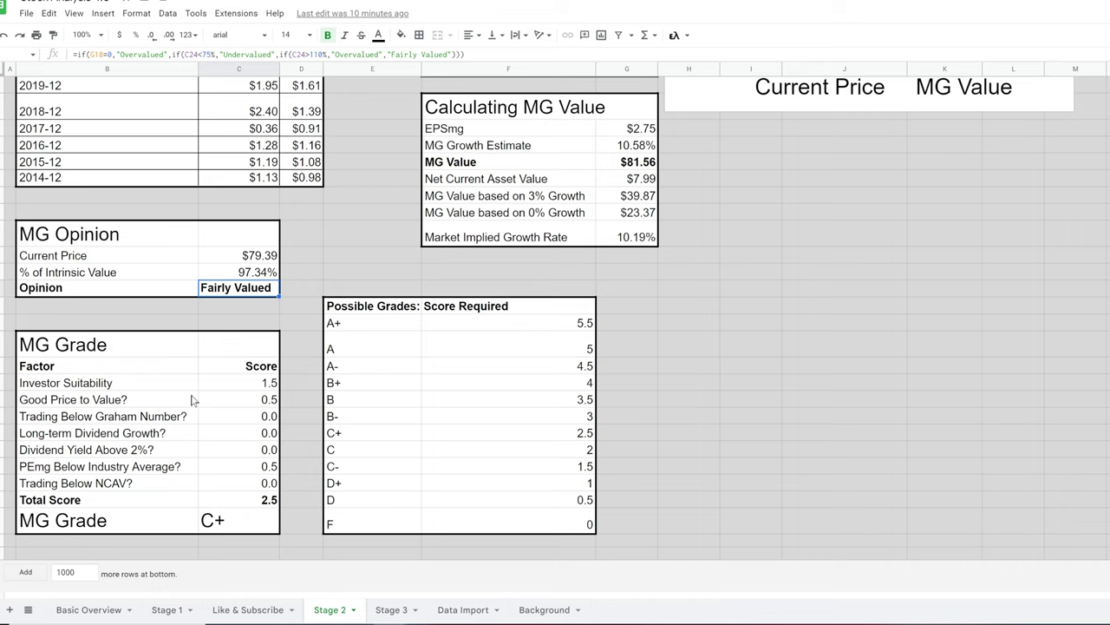
{"action": "left_click", "coordinate": [233, 382]}
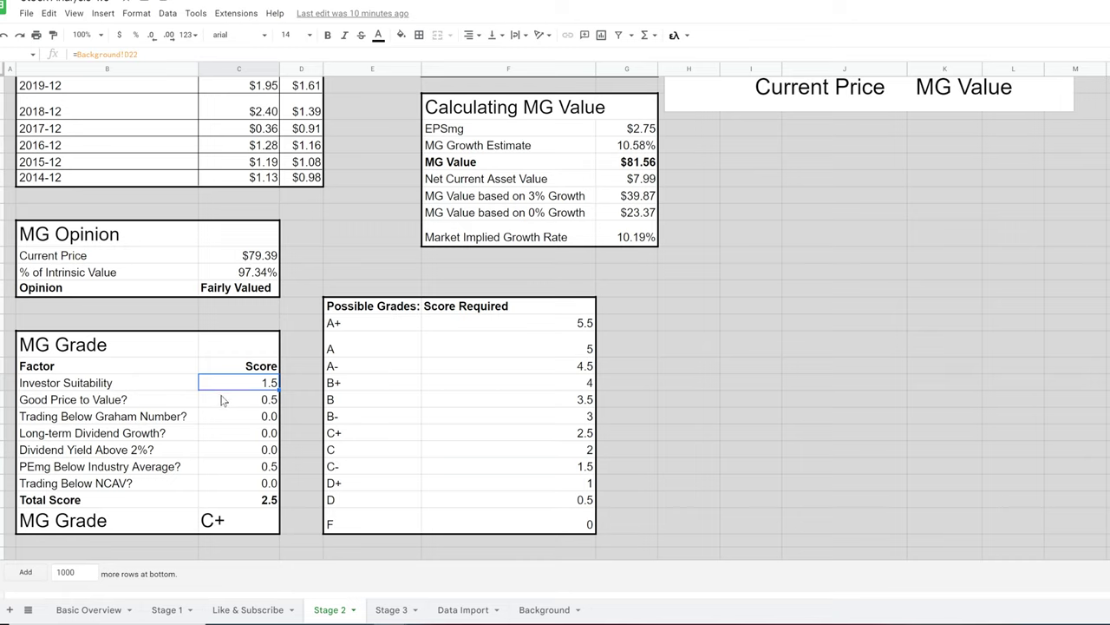
{"action": "left_click", "coordinate": [222, 400]}
{"action": "left_click", "coordinate": [233, 436]}
{"action": "left_click", "coordinate": [234, 452]}
{"action": "left_click", "coordinate": [241, 470]}
{"action": "left_click", "coordinate": [242, 487]}
{"action": "left_click", "coordinate": [244, 502]}
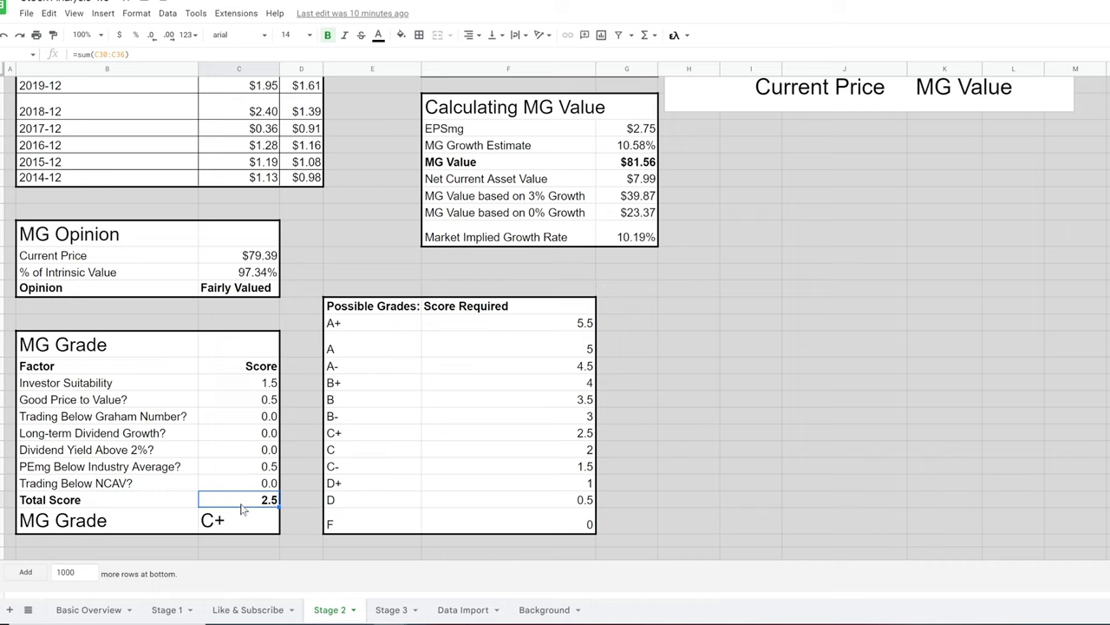
{"action": "left_click", "coordinate": [531, 434]}
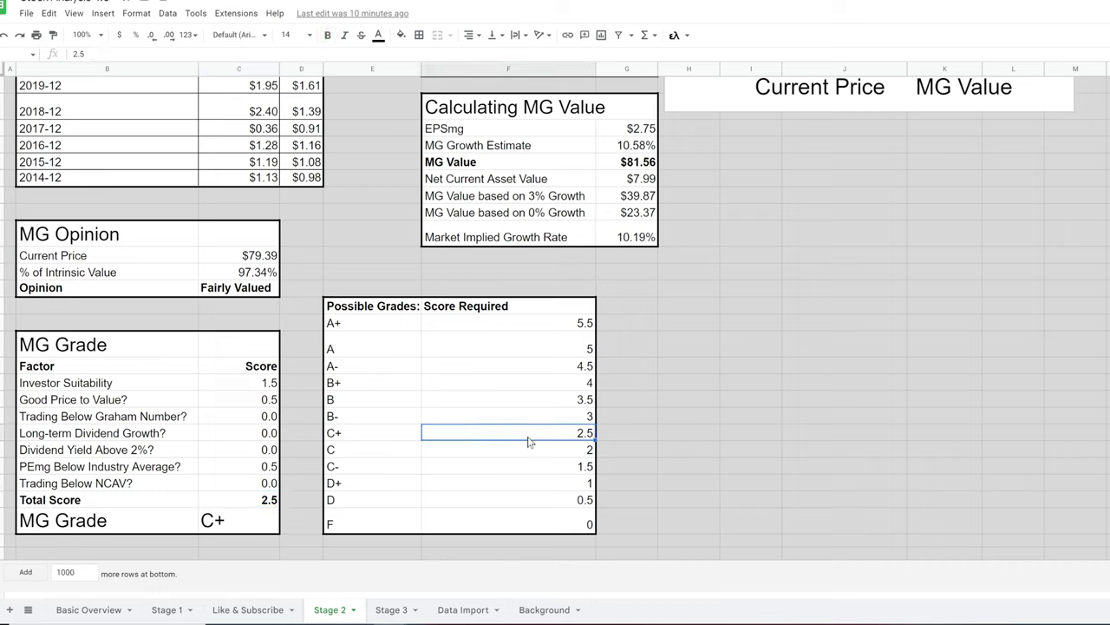
{"action": "left_click", "coordinate": [359, 437]}
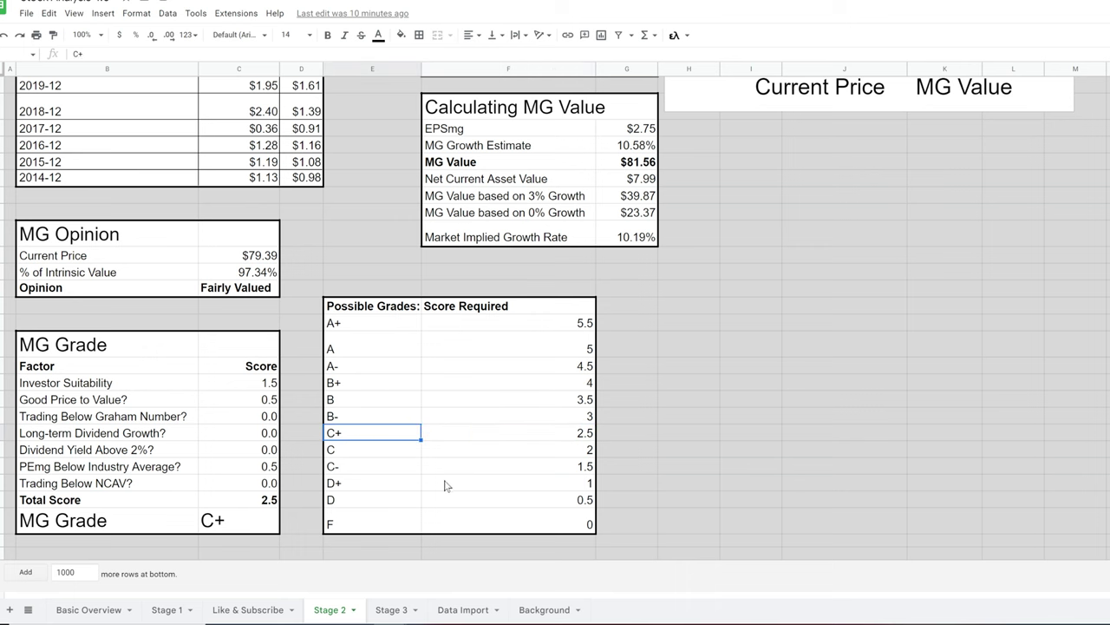
Open the Stage 3 sheet and inspect the Net Current Asset Value formulas for current assets, total liabilities and NCAV
{"action": "left_click", "coordinate": [395, 607]}
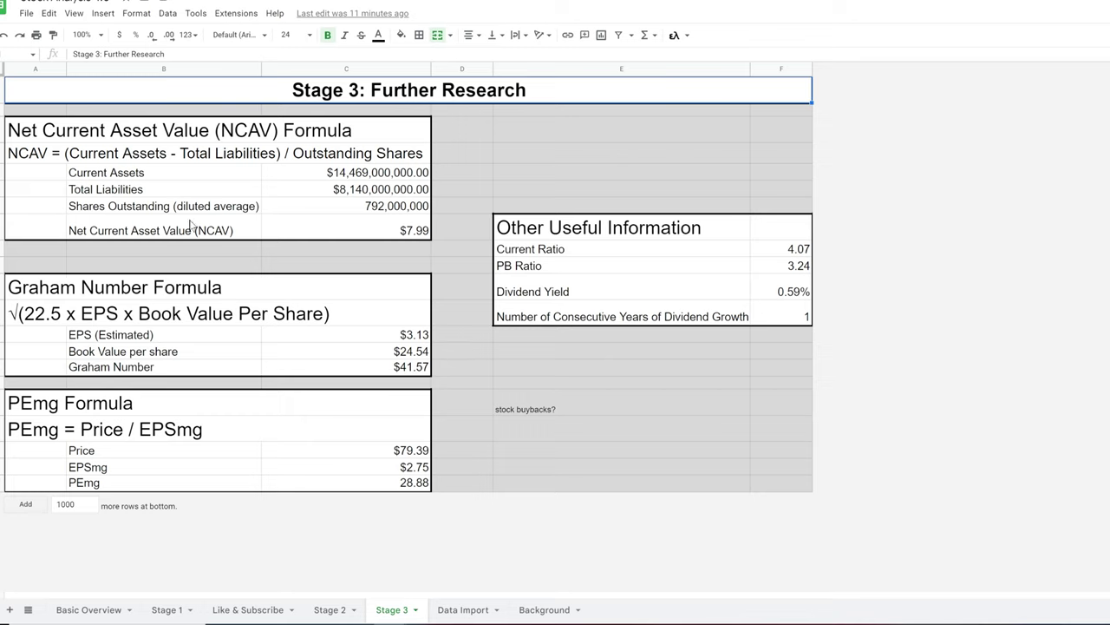
{"action": "left_click", "coordinate": [292, 179]}
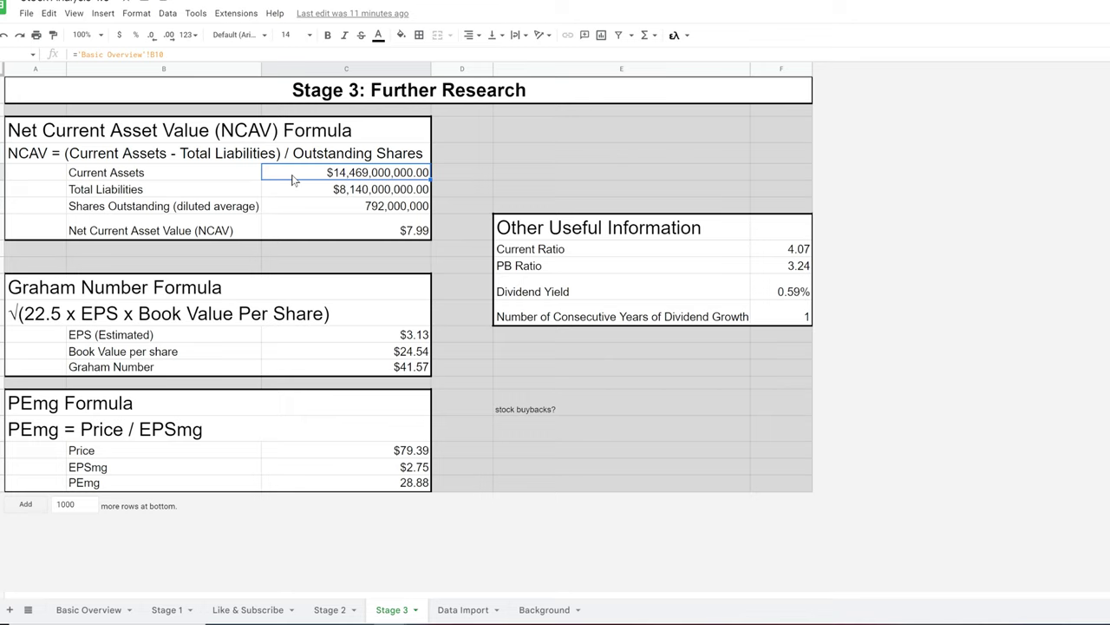
{"action": "left_click", "coordinate": [291, 195]}
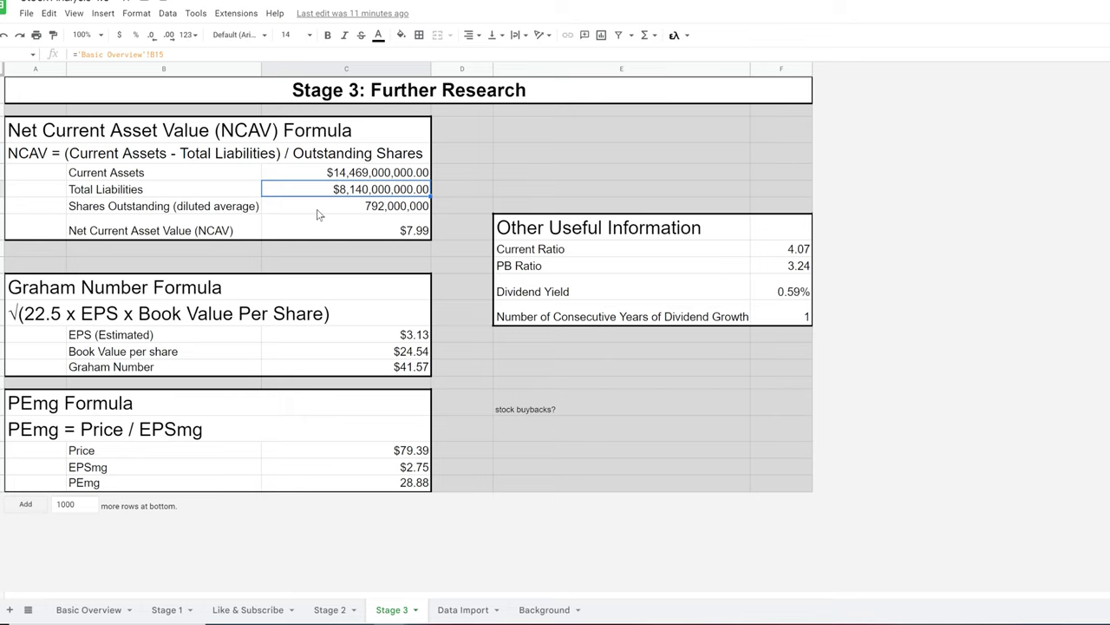
{"action": "left_click", "coordinate": [319, 230]}
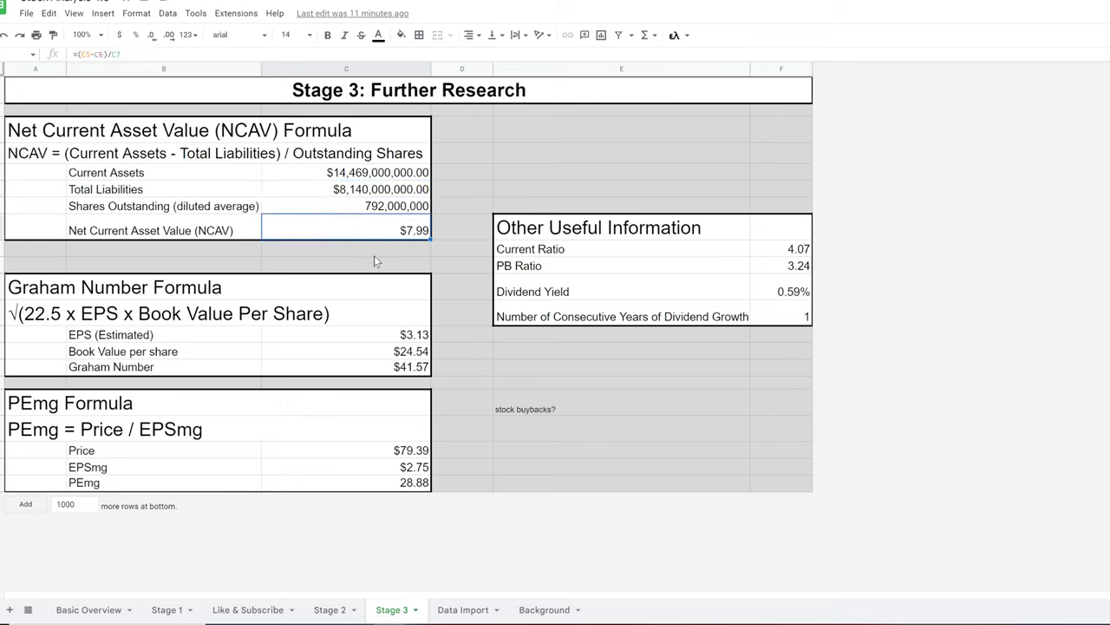
Inspect the Graham Number formulas for estimated EPS and Graham Number, and the PEmg formulas for price, EPSmg and PEmg
{"action": "left_click", "coordinate": [346, 336]}
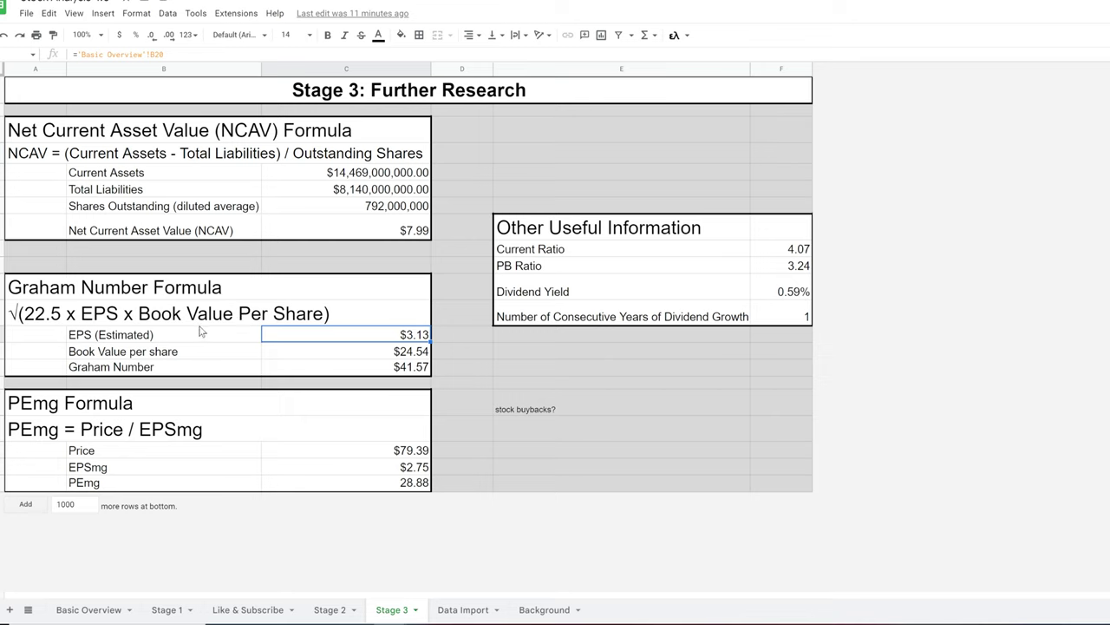
{"action": "left_click", "coordinate": [339, 372]}
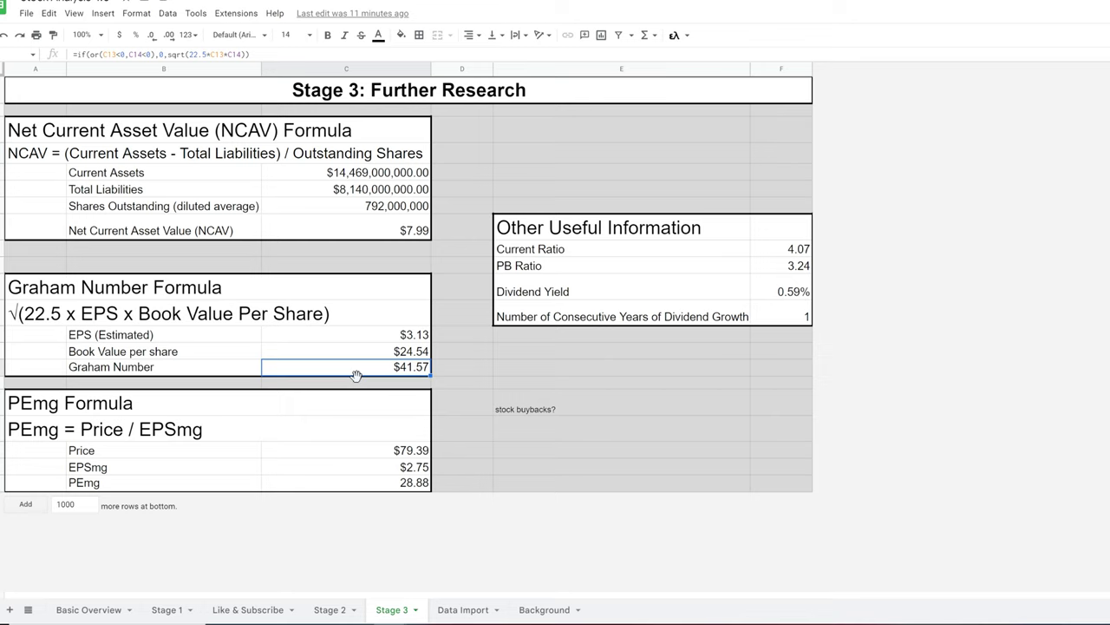
{"action": "left_click", "coordinate": [360, 452]}
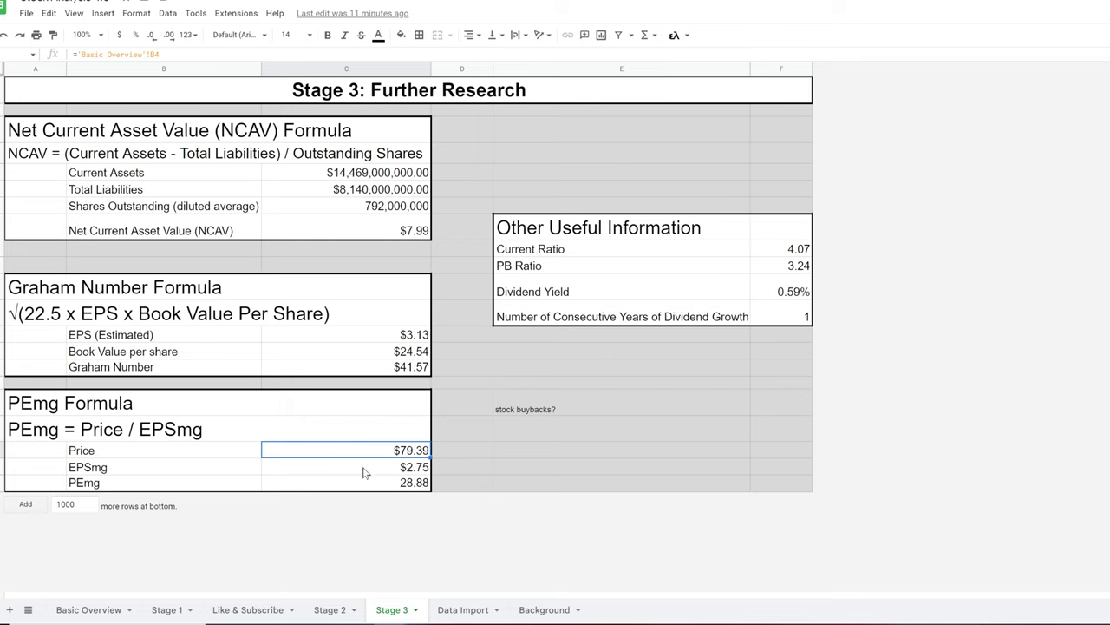
{"action": "left_click", "coordinate": [362, 471]}
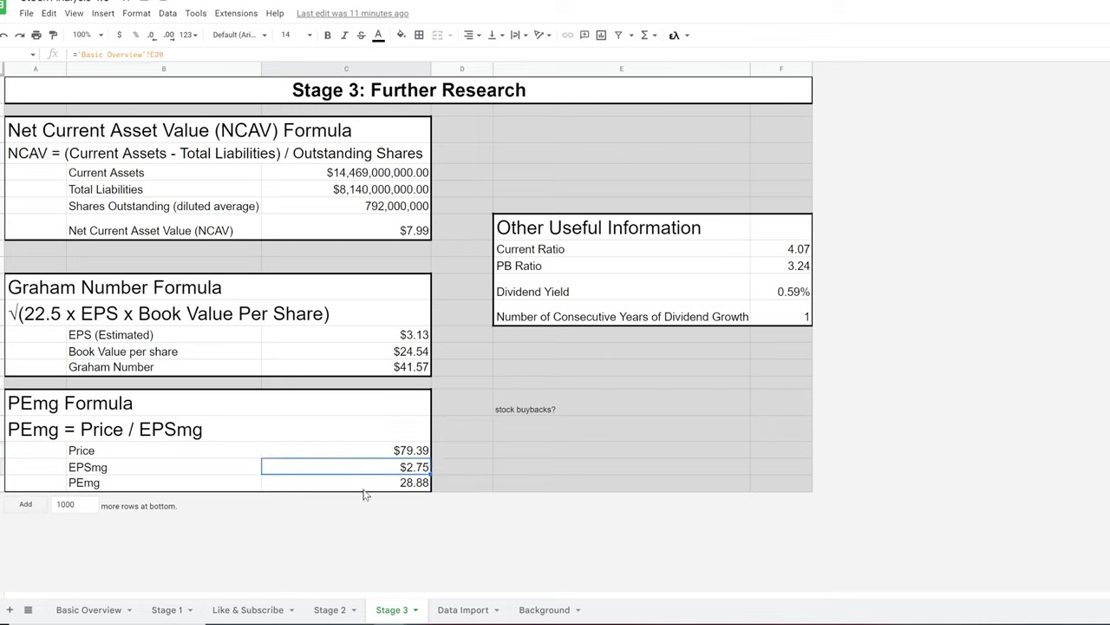
{"action": "left_click", "coordinate": [364, 488]}
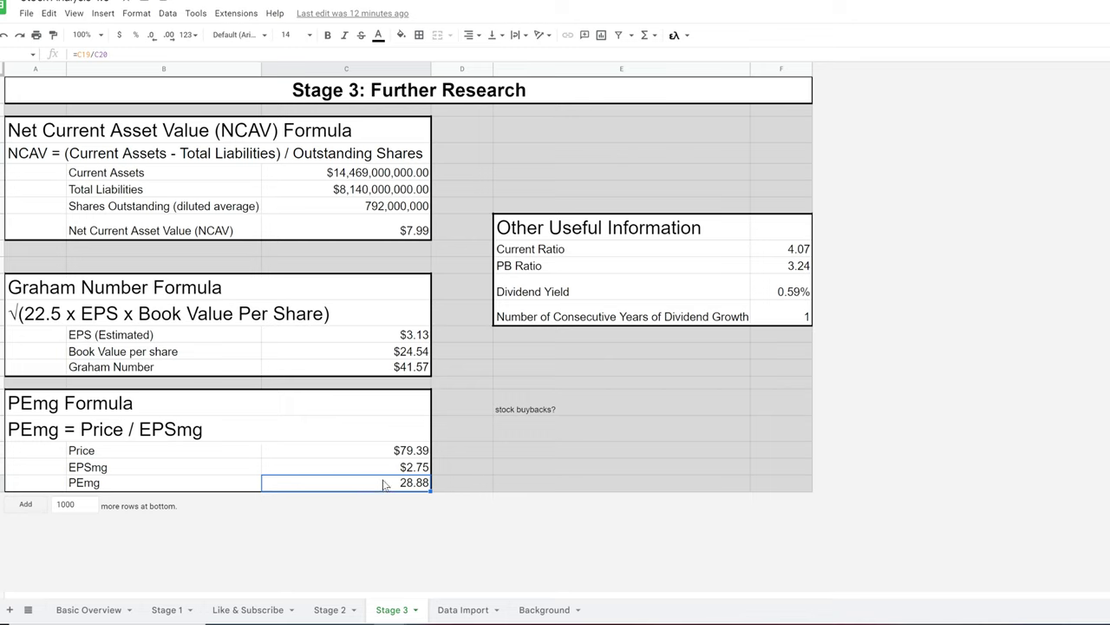
Inspect the Other Useful Information formulas for current ratio, PB ratio, dividend yield and consecutive years of dividend growth
{"action": "left_click", "coordinate": [763, 252]}
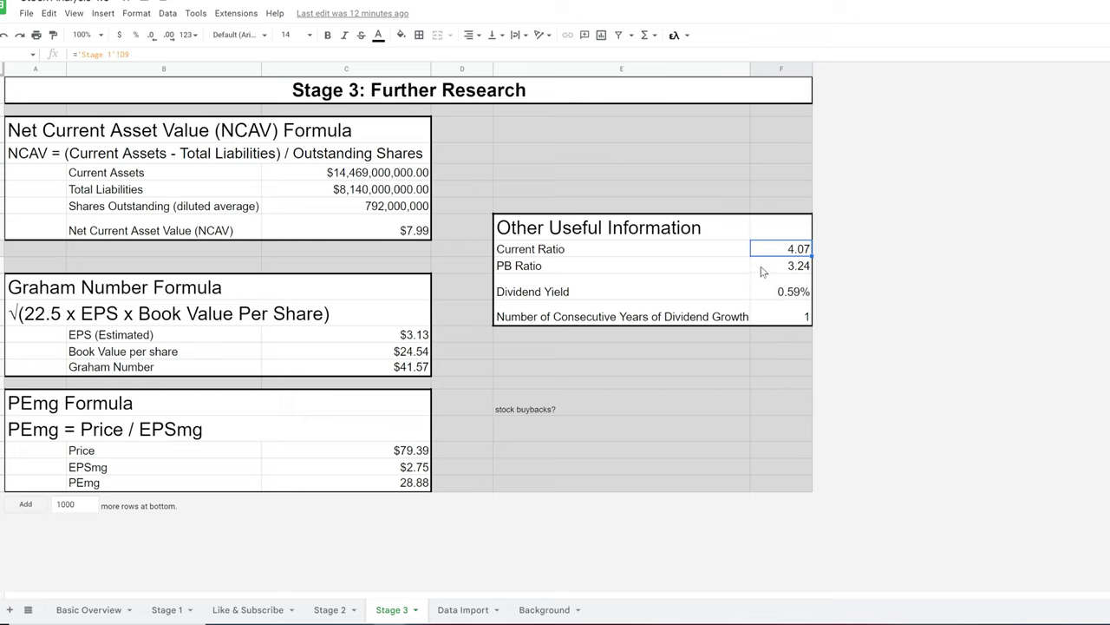
{"action": "left_click", "coordinate": [764, 265]}
{"action": "left_click", "coordinate": [761, 296]}
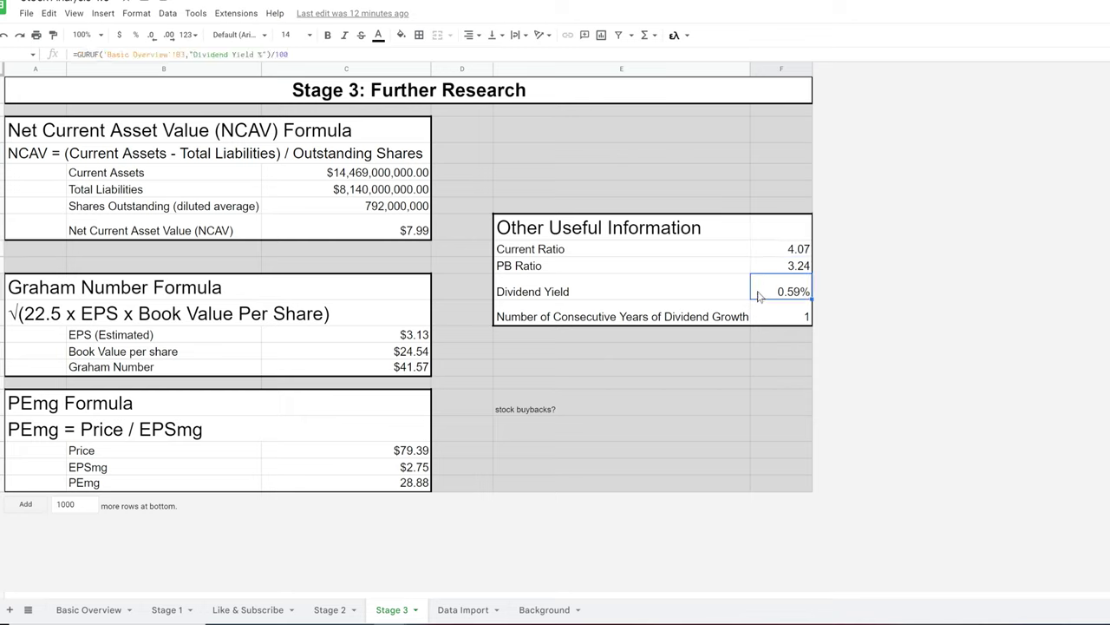
{"action": "left_click", "coordinate": [766, 321]}
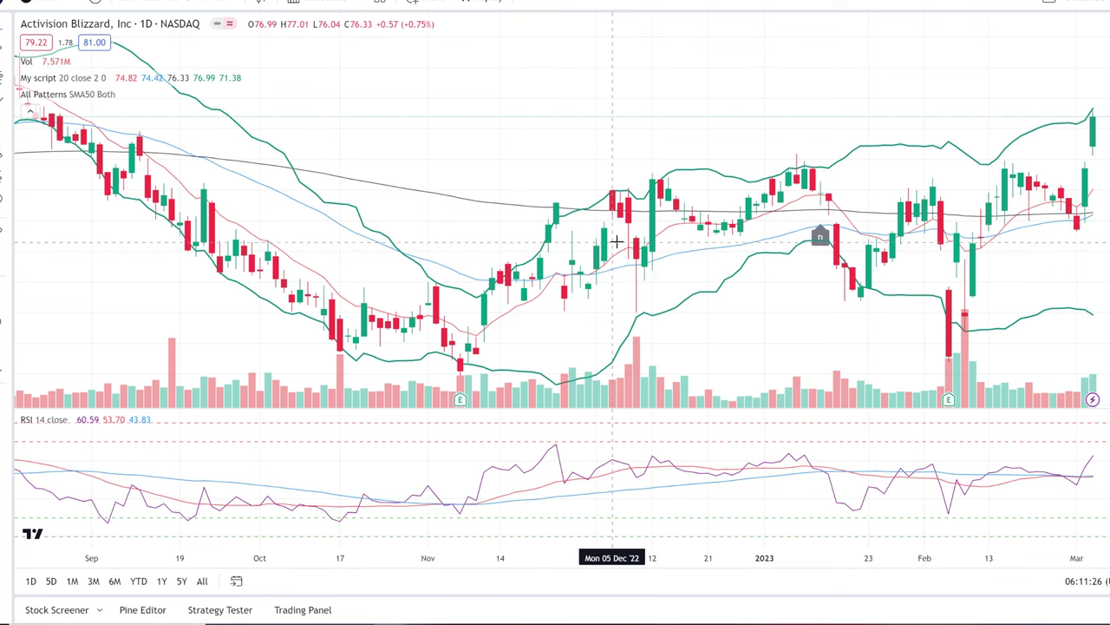
Switch to TradingView, examine Activision Blizzard's daily price chart and change its interval to 1 week
{"action": "left_click", "coordinate": [828, 166]}
{"action": "left_click", "coordinate": [772, 164]}
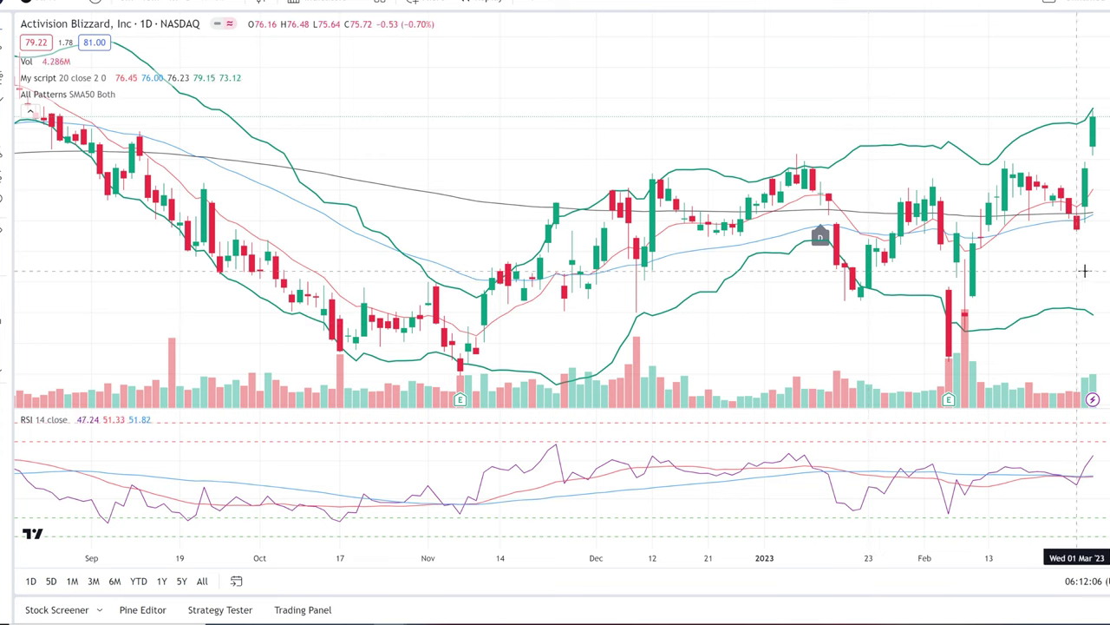
{"action": "left_click_drag", "start_coordinate": [1041, 260], "coordinate": [738, 244]}
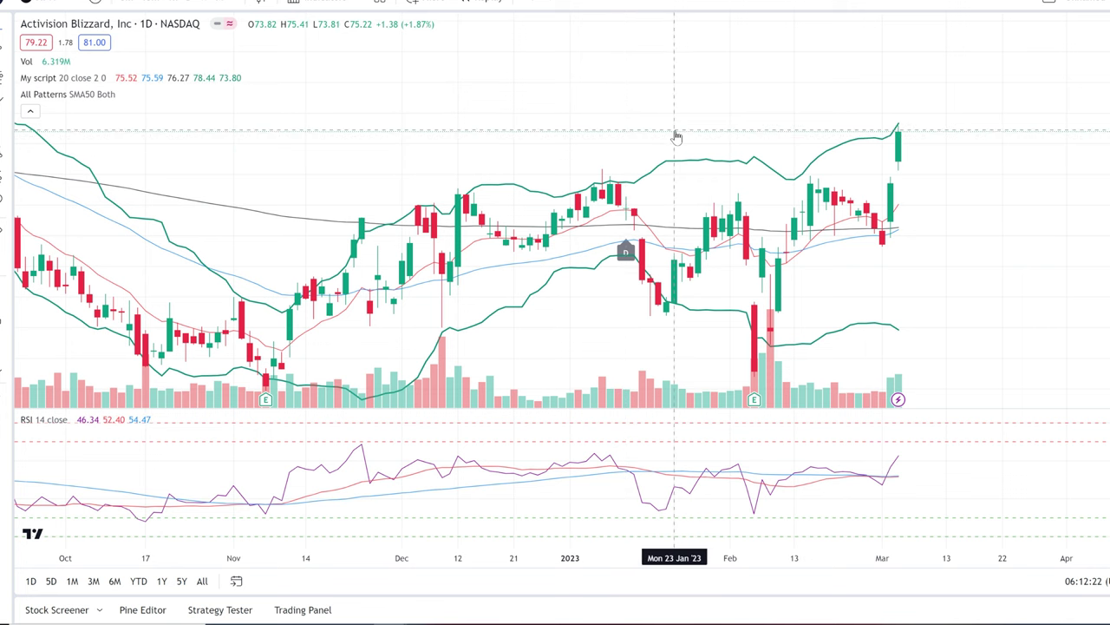
{"action": "left_click", "coordinate": [204, 6]}
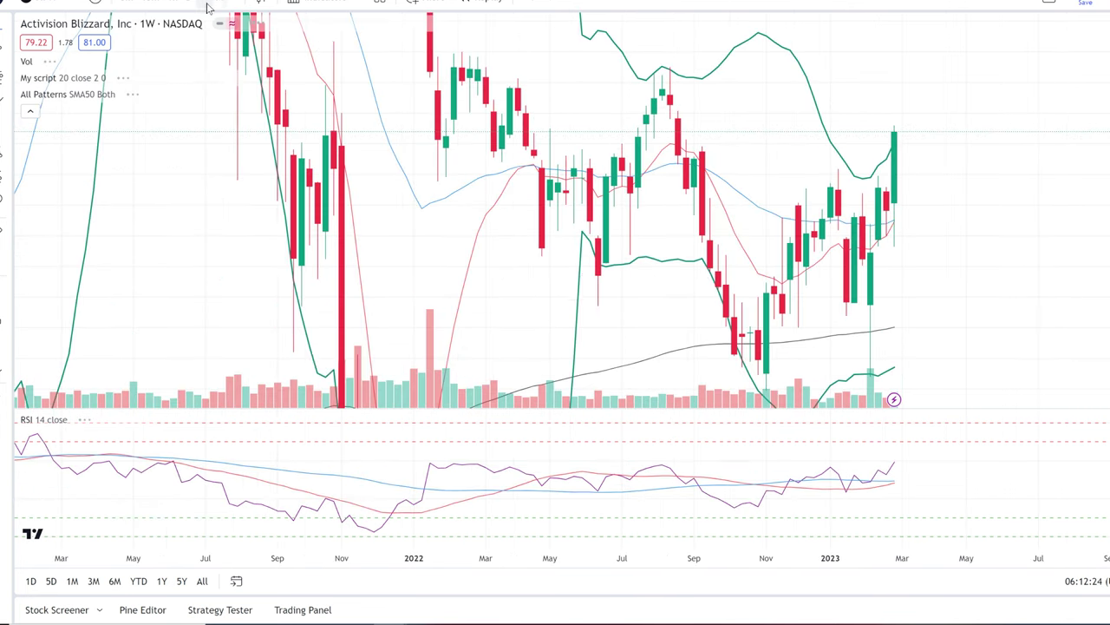